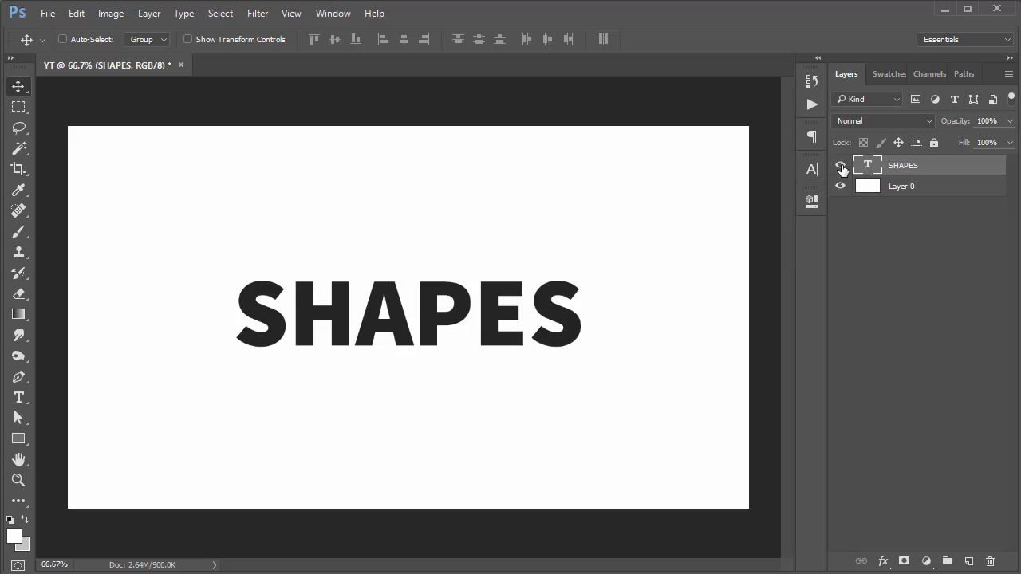
Delete the SHAPES text layer.
{"action": "left_click", "coordinate": [839, 166]}
{"action": "left_click_drag", "start_coordinate": [945, 177], "coordinate": [990, 560]}
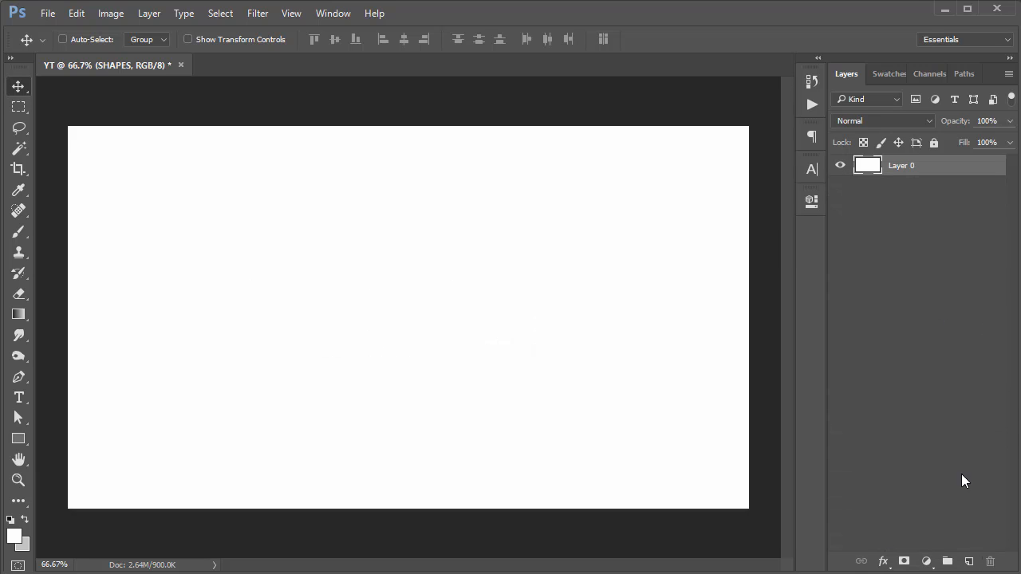
Draw a freehand rectangle about 910 × 452 px on the canvas with the Rectangle Tool.
{"action": "left_click", "coordinate": [19, 439]}
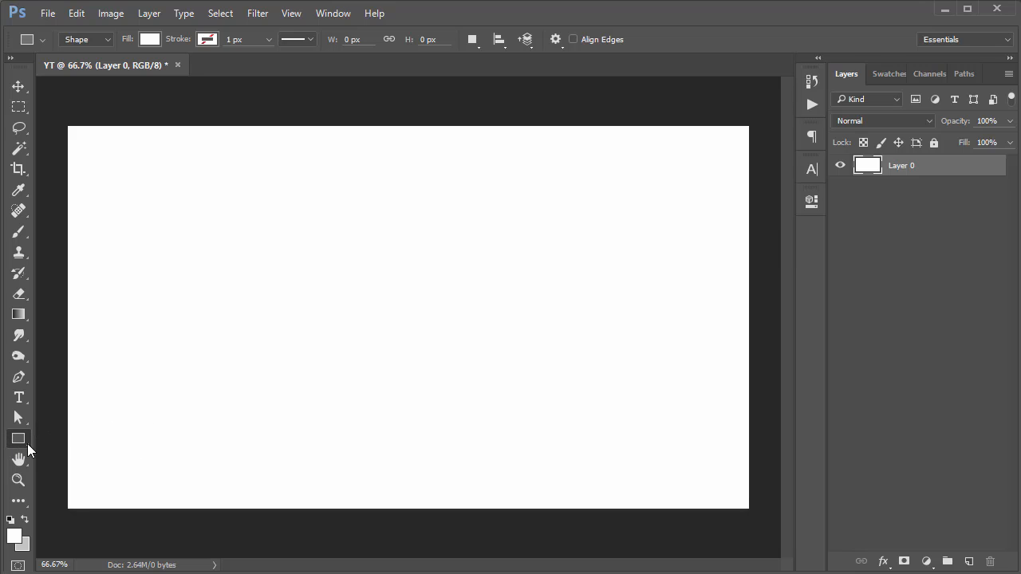
{"action": "right_click", "coordinate": [21, 440]}
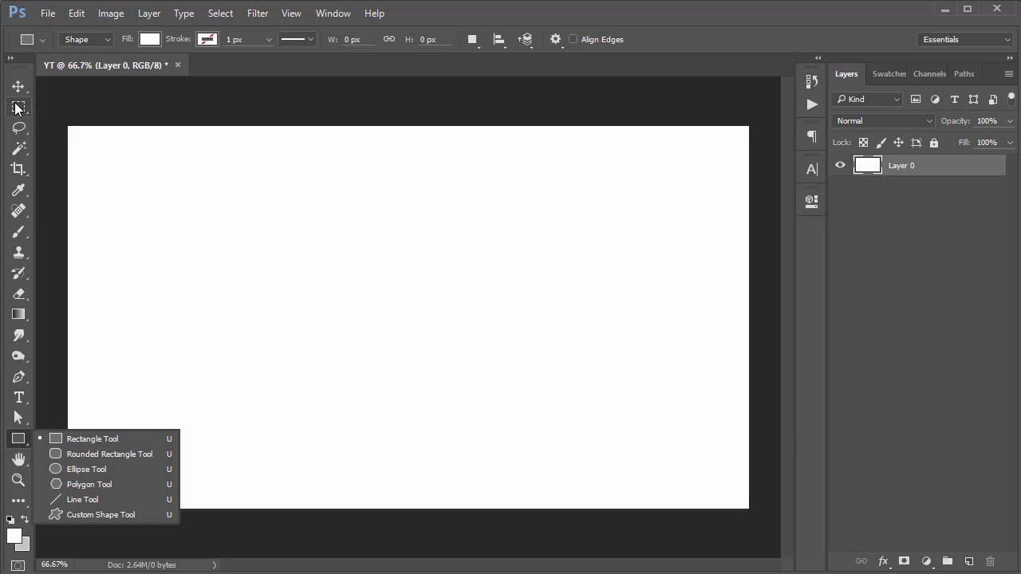
{"action": "left_click", "coordinate": [82, 440]}
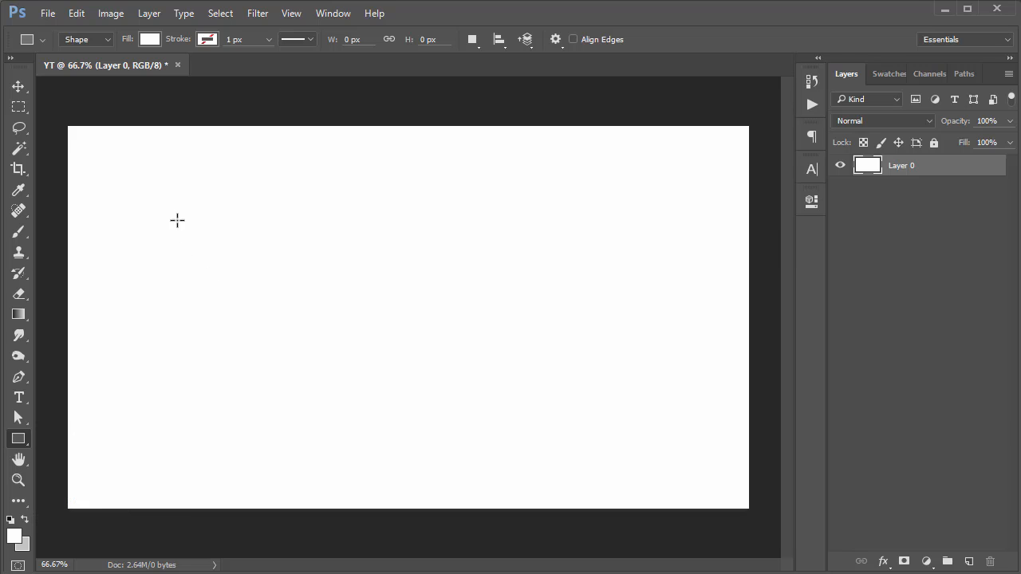
{"action": "left_click_drag", "start_coordinate": [160, 201], "coordinate": [643, 438]}
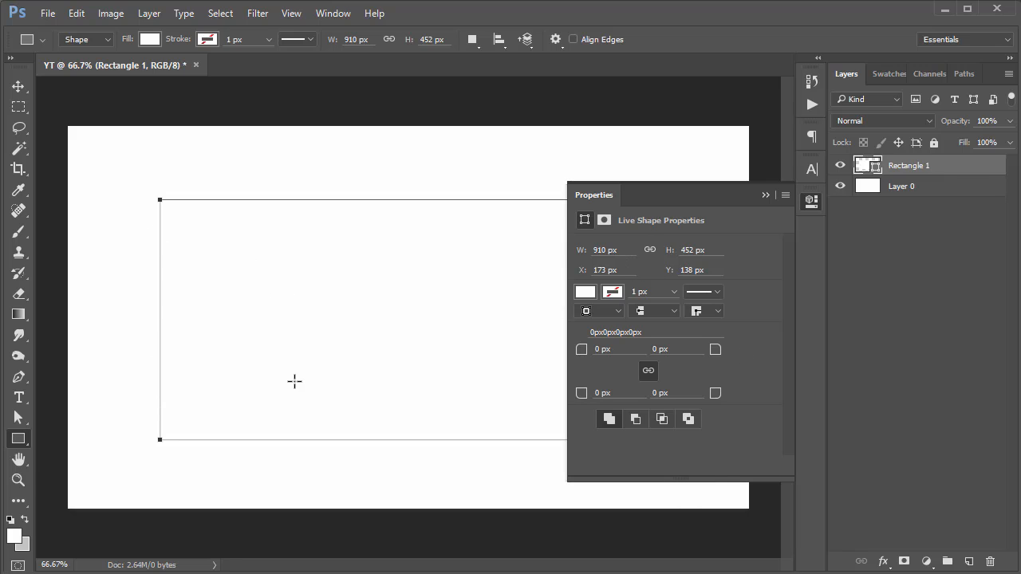
Set the rectangle's width to 600 px and its height to 250 px.
{"action": "left_click", "coordinate": [620, 252]}
{"action": "type", "text": "60"}
{"action": "key", "text": "Tab"}
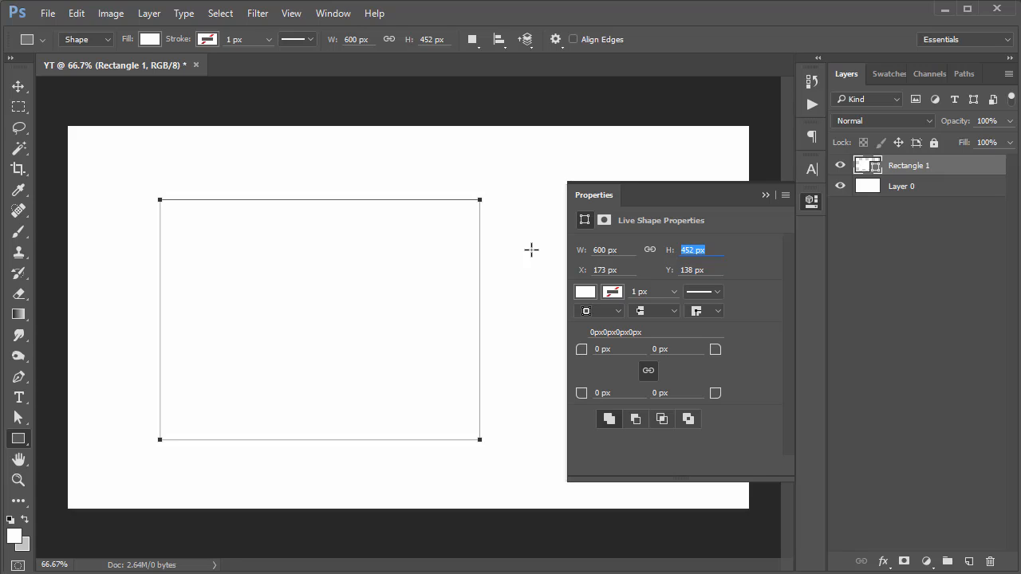
{"action": "type", "text": "250"}
{"action": "key", "text": "Tab"}
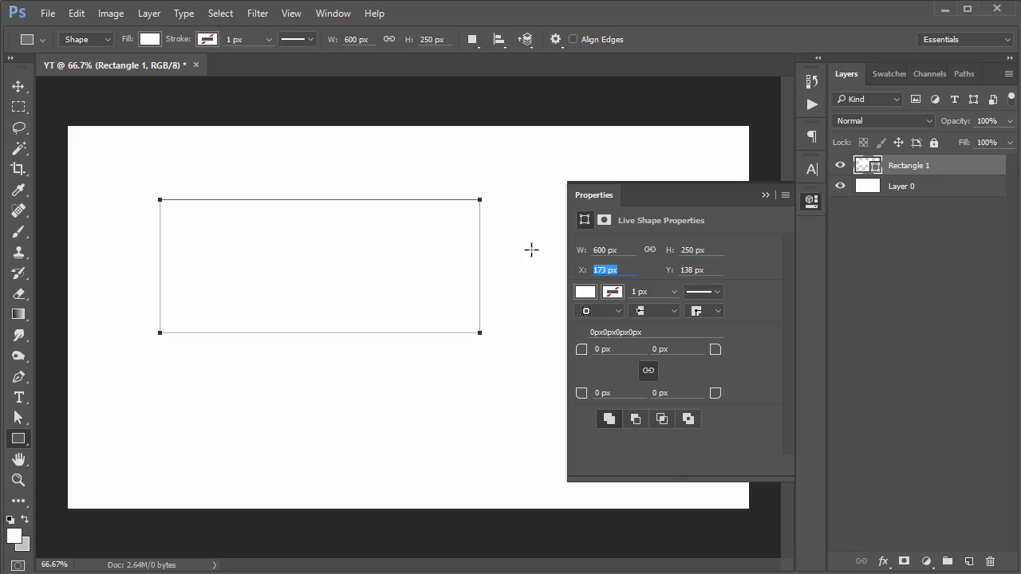
Shift the rectangle to X 277 px and Y 158 px in its live shape properties, then hide the properties.
{"action": "left_click_drag", "start_coordinate": [579, 277], "coordinate": [683, 275]}
{"action": "left_click", "coordinate": [581, 274]}
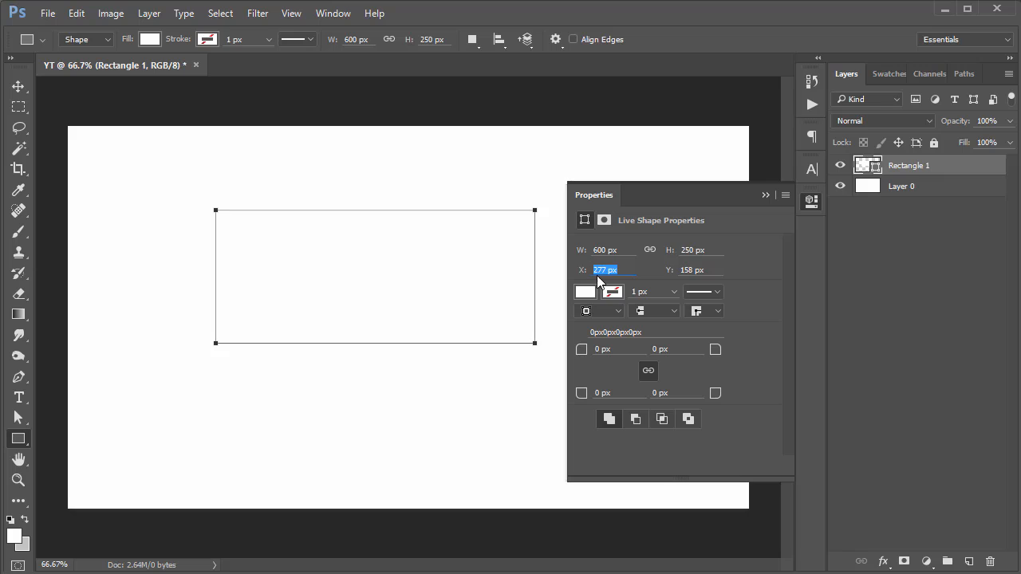
{"action": "left_click", "coordinate": [805, 202]}
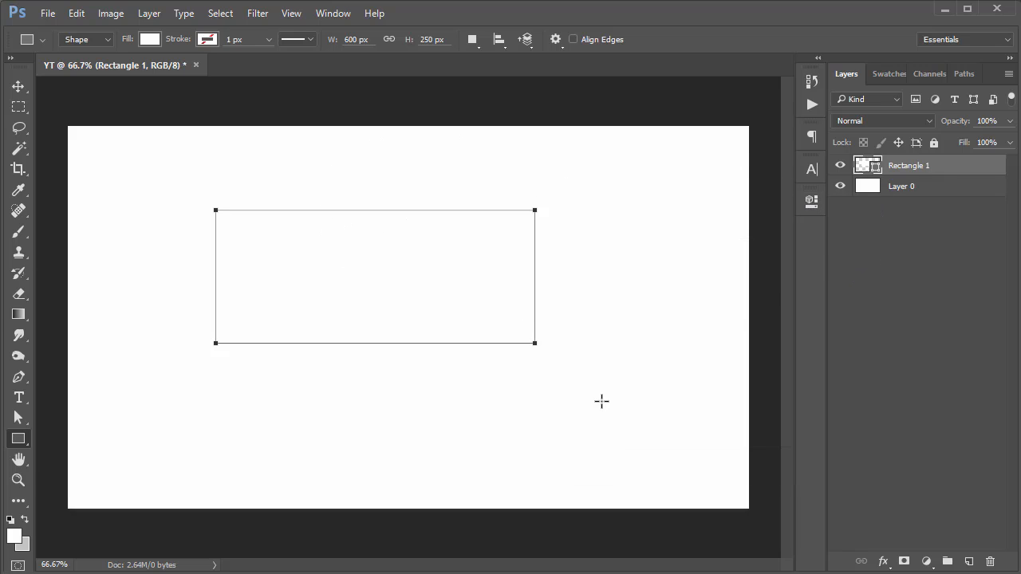
Change the fill of the Rectangle 1 layer to dark grey #373737.
{"action": "double_click", "coordinate": [871, 168]}
{"action": "left_click_drag", "start_coordinate": [836, 100], "coordinate": [668, 105]}
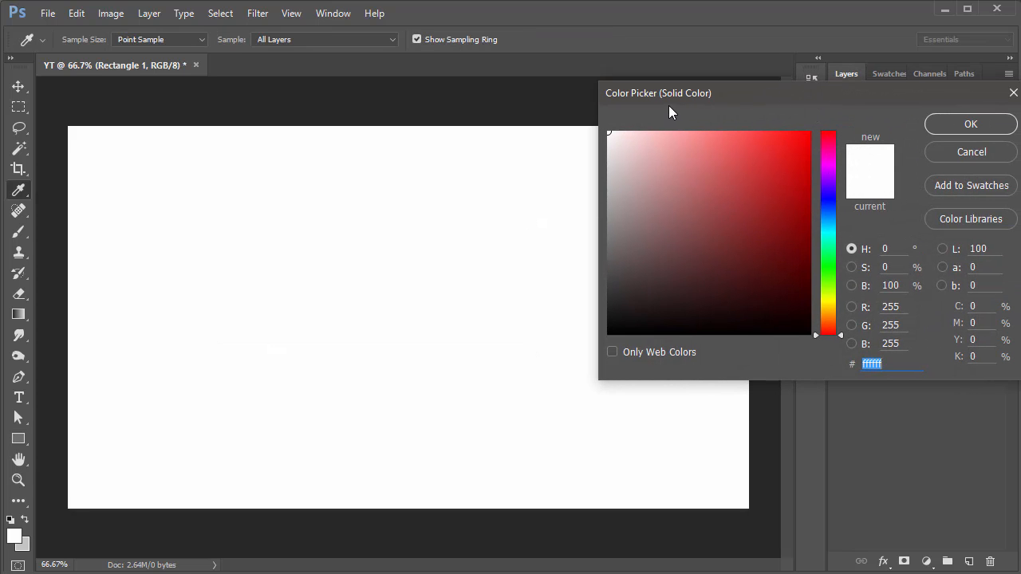
{"action": "type", "text": "333333"}
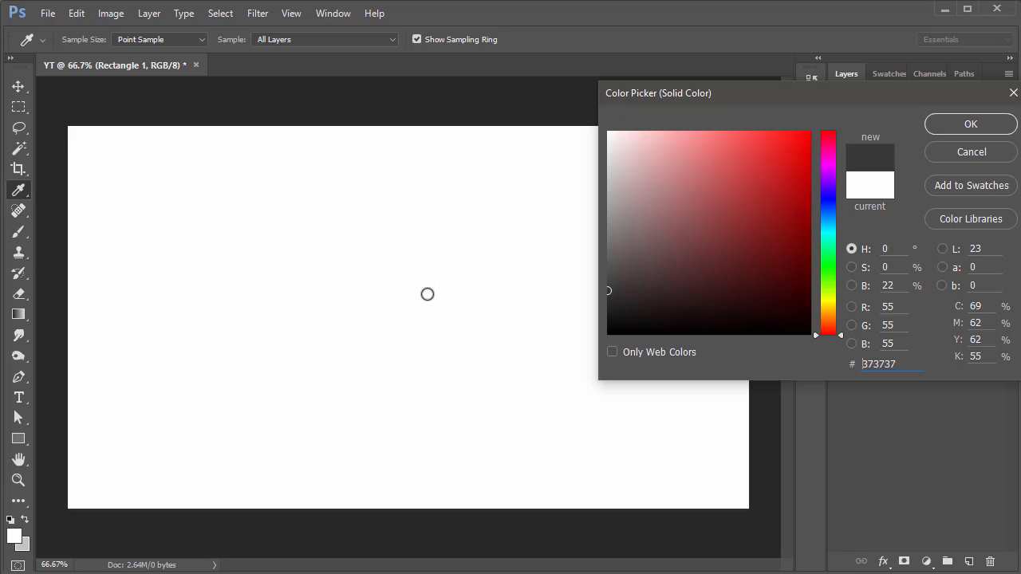
{"action": "left_click", "coordinate": [951, 129]}
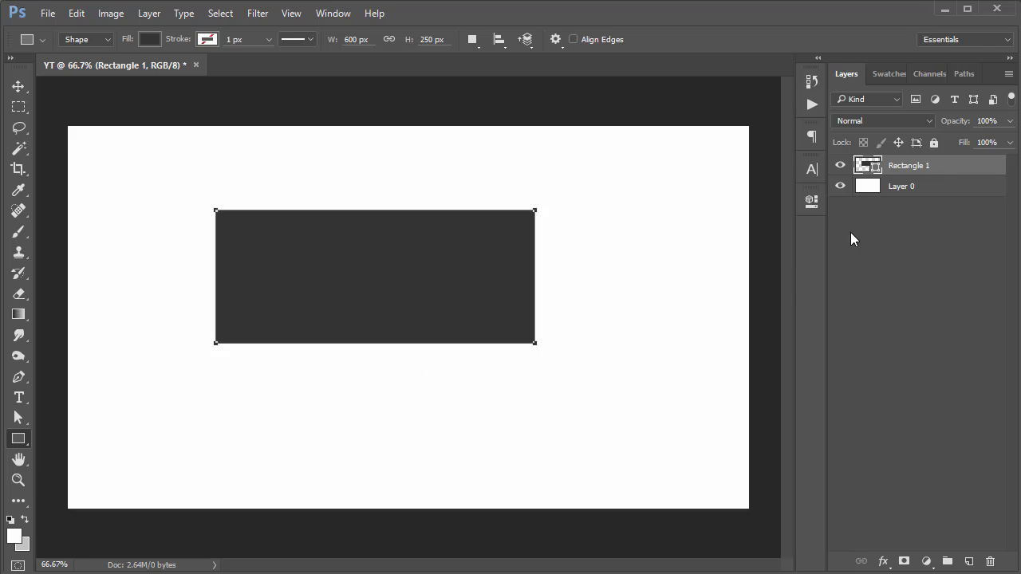
{"action": "left_click", "coordinate": [812, 201]}
{"action": "left_click", "coordinate": [812, 201]}
{"action": "left_click", "coordinate": [18, 418]}
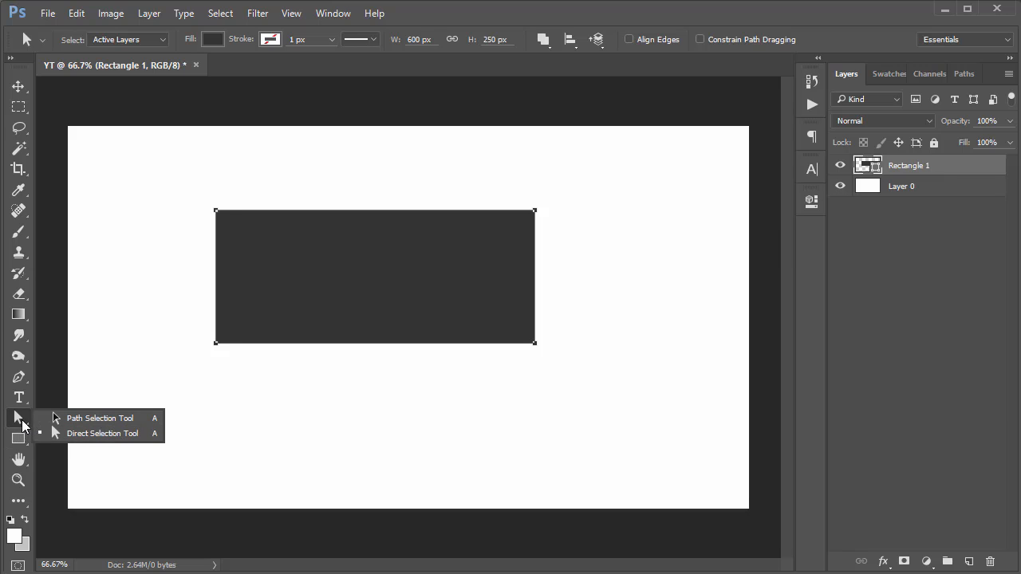
{"action": "left_click", "coordinate": [20, 417]}
{"action": "right_click", "coordinate": [20, 415]}
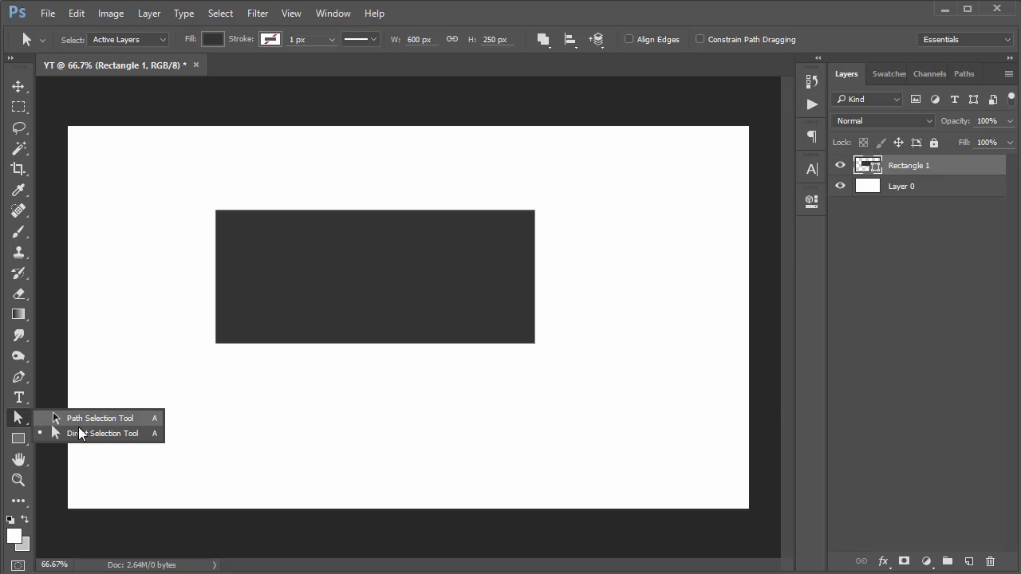
{"action": "left_click", "coordinate": [87, 430]}
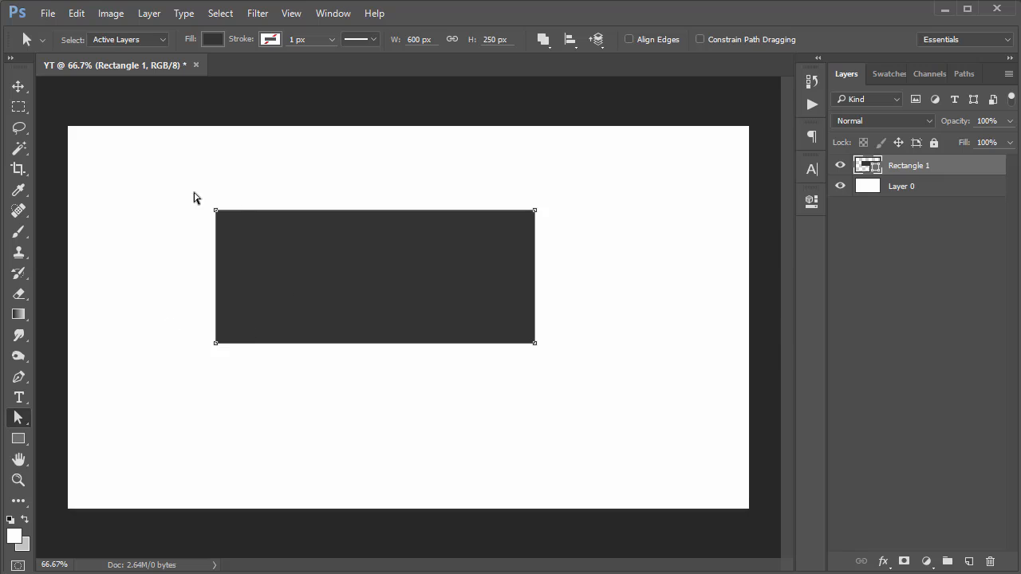
Move the rectangle toward the centre of the canvas using the Path Selection Tool and the Move Tool.
{"action": "right_click", "coordinate": [28, 420]}
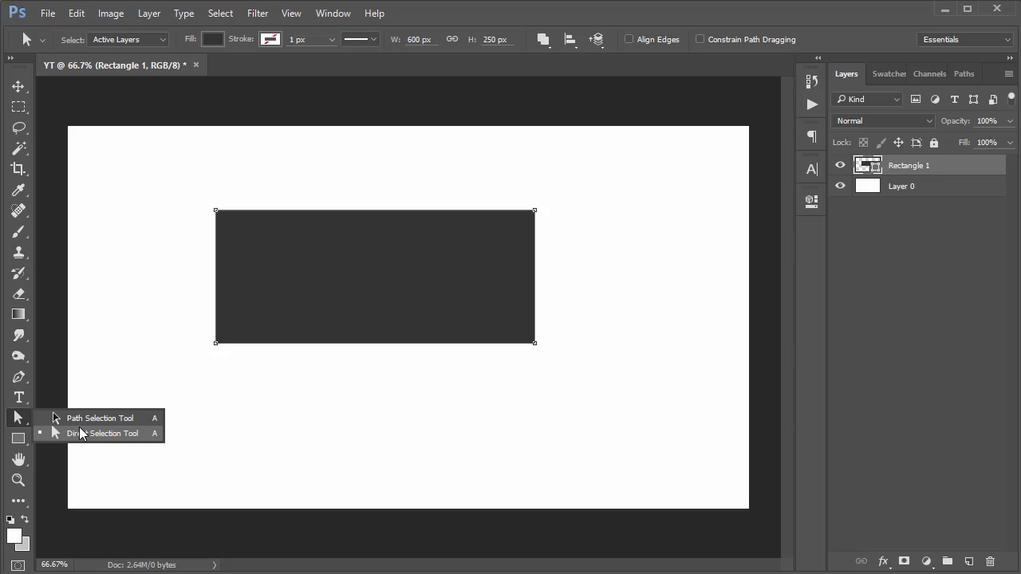
{"action": "left_click", "coordinate": [96, 418]}
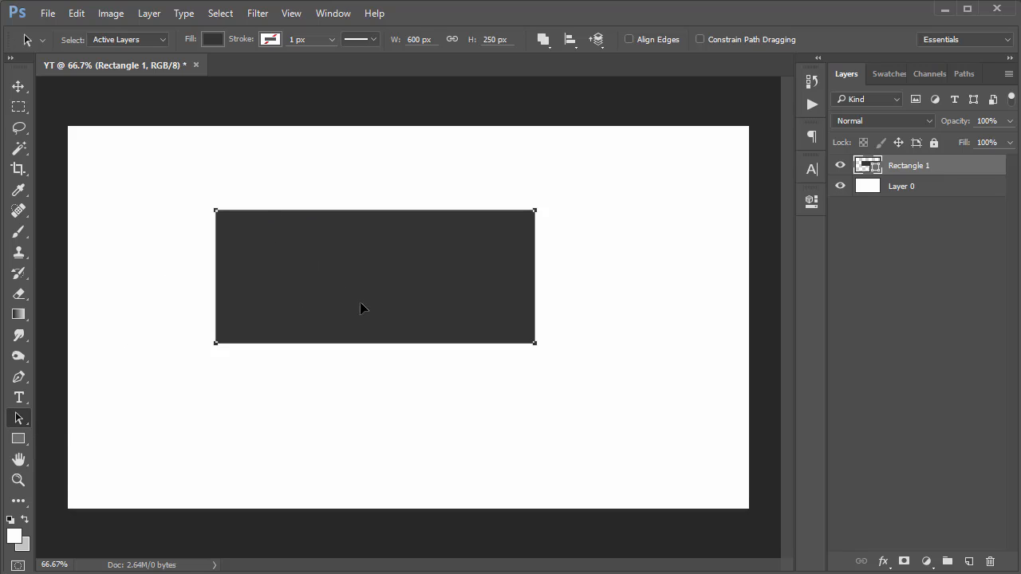
{"action": "mouse_move", "coordinate": [359, 301]}
{"action": "left_mouse_down"}
{"action": "mouse_move", "coordinate": [433, 353]}
{"action": "mouse_move", "coordinate": [358, 292]}
{"action": "left_mouse_up"}
{"action": "left_click_drag", "start_coordinate": [279, 282], "coordinate": [401, 303]}
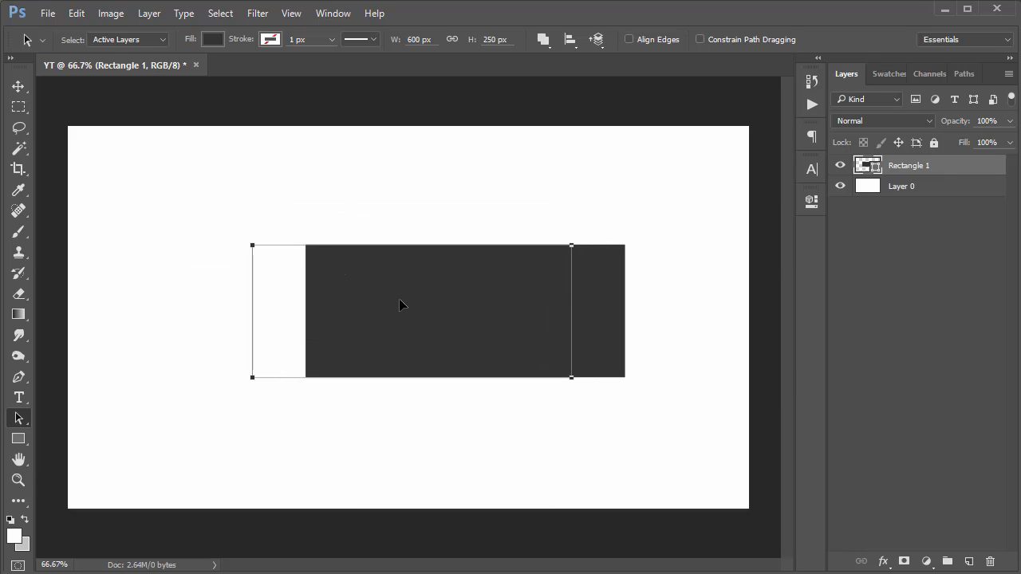
{"action": "left_click", "coordinate": [19, 86]}
{"action": "mouse_move", "coordinate": [342, 257]}
{"action": "left_mouse_down"}
{"action": "mouse_move", "coordinate": [314, 216]}
{"action": "mouse_move", "coordinate": [339, 242]}
{"action": "left_mouse_up"}
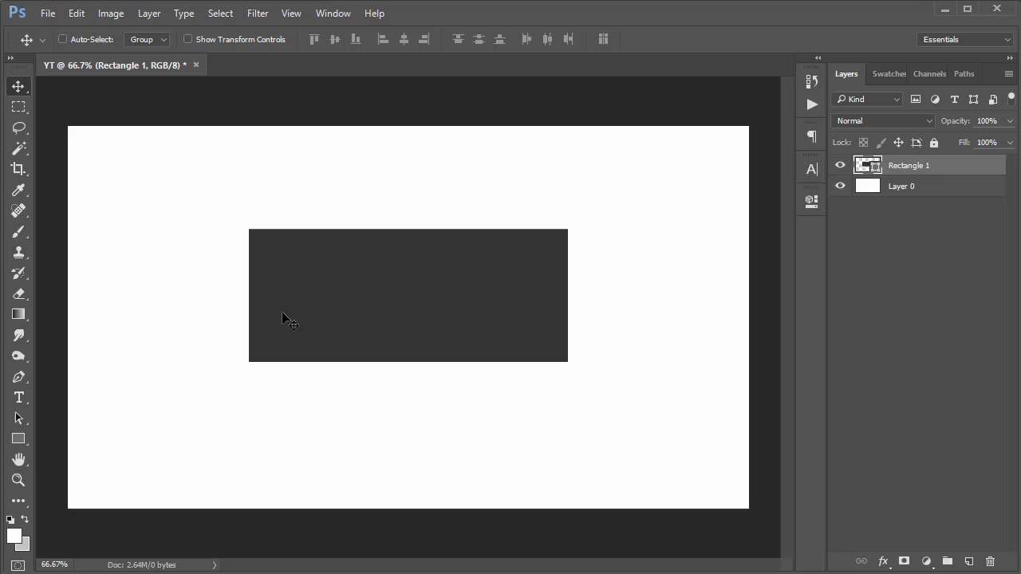
Reposition the whole rectangle toward the canvas's upper-left area with the Path Selection Tool.
{"action": "left_click", "coordinate": [24, 417]}
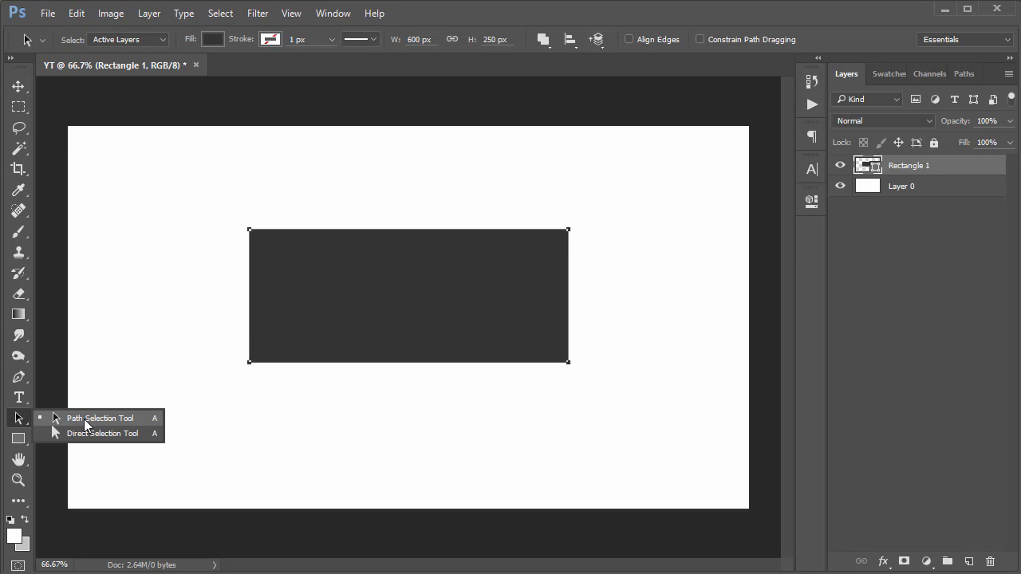
{"action": "left_click", "coordinate": [85, 420]}
{"action": "left_click_drag", "start_coordinate": [306, 289], "coordinate": [282, 314]}
{"action": "left_click_drag", "start_coordinate": [335, 280], "coordinate": [311, 240]}
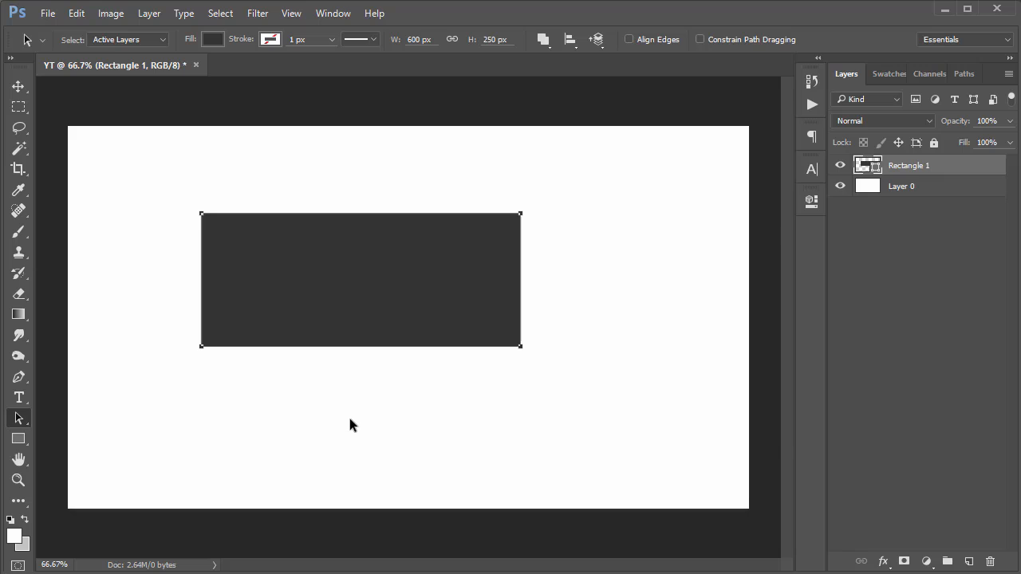
{"action": "left_click_drag", "start_coordinate": [353, 316], "coordinate": [265, 299]}
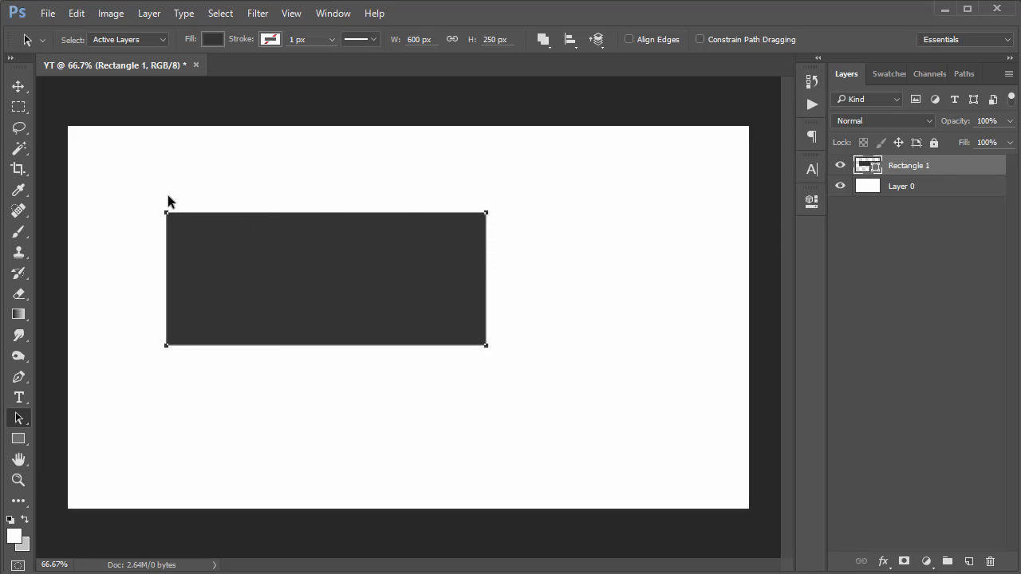
Move only the rectangle's top-left corner inward with the Direct Selection Tool, accepting the conversion to a regular path.
{"action": "right_click", "coordinate": [17, 422]}
{"action": "left_click", "coordinate": [88, 436]}
{"action": "left_click", "coordinate": [136, 277]}
{"action": "left_click_drag", "start_coordinate": [138, 260], "coordinate": [230, 171]}
{"action": "left_click_drag", "start_coordinate": [170, 218], "coordinate": [342, 301]}
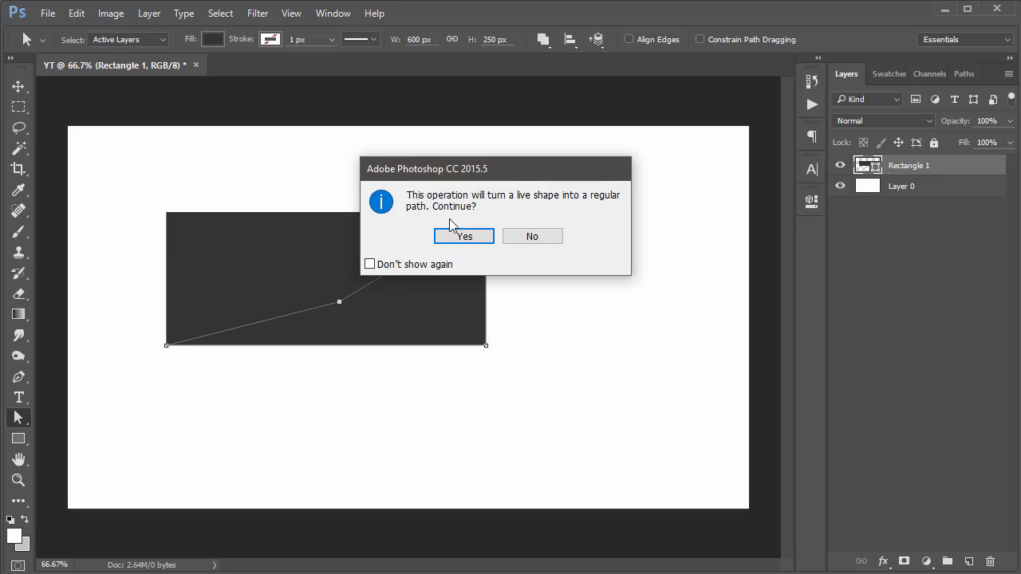
{"action": "left_click", "coordinate": [469, 241]}
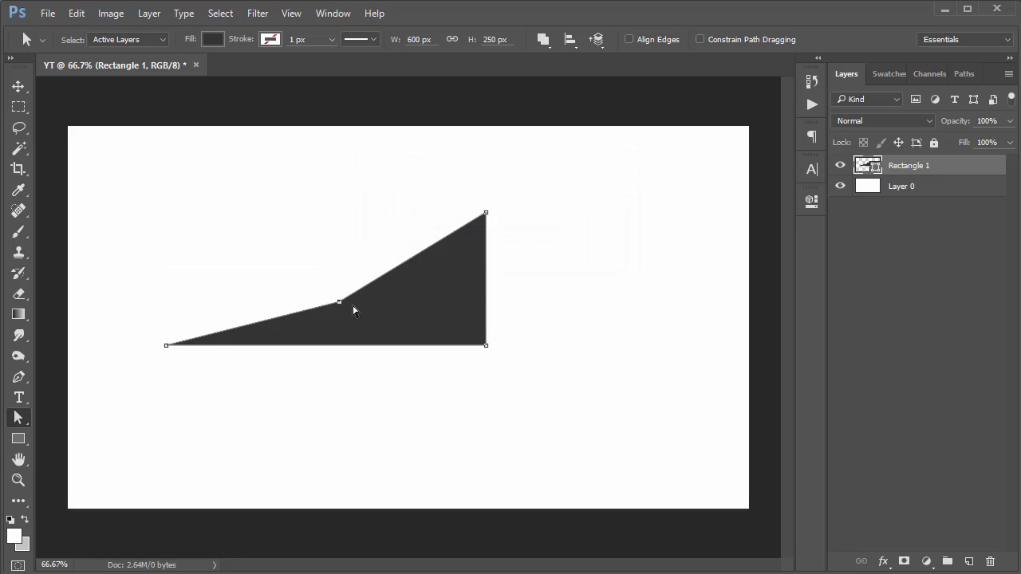
Pull the shape's top-left and top-right corner points outward to form an irregular quadrilateral about 859 × 254 px.
{"action": "left_click_drag", "start_coordinate": [340, 307], "coordinate": [138, 211]}
{"action": "left_click_drag", "start_coordinate": [501, 185], "coordinate": [339, 244]}
{"action": "left_click_drag", "start_coordinate": [458, 208], "coordinate": [595, 233]}
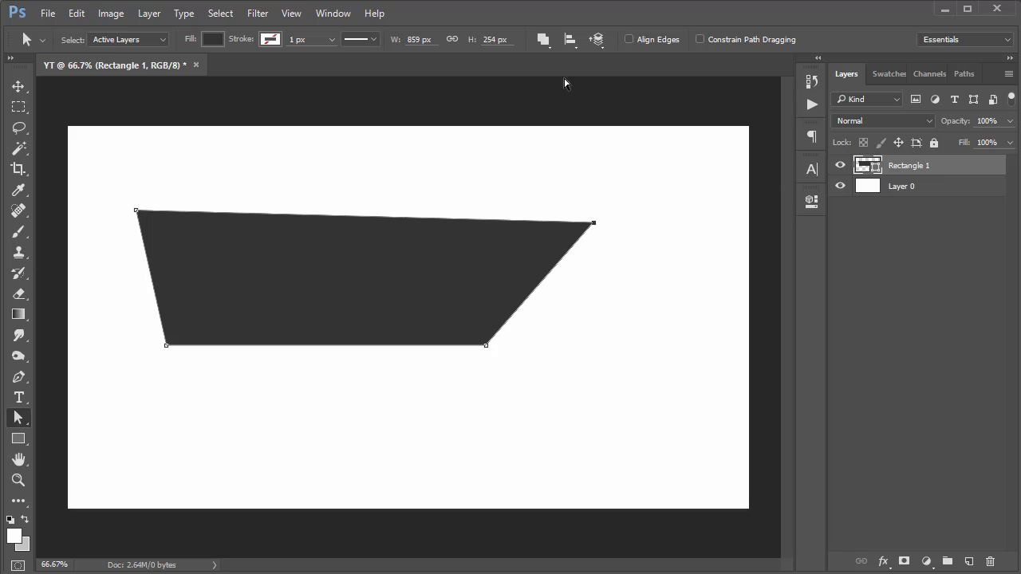
Delete the reshaped Rectangle 1 layer.
{"action": "left_click_drag", "start_coordinate": [908, 172], "coordinate": [989, 561]}
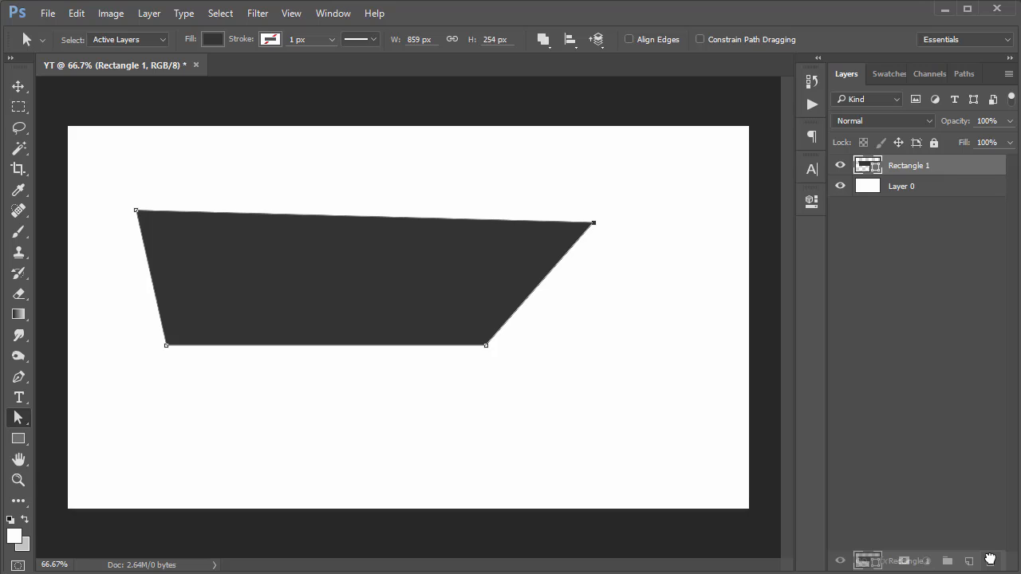
{"action": "left_click_drag", "start_coordinate": [990, 561], "coordinate": [928, 166]}
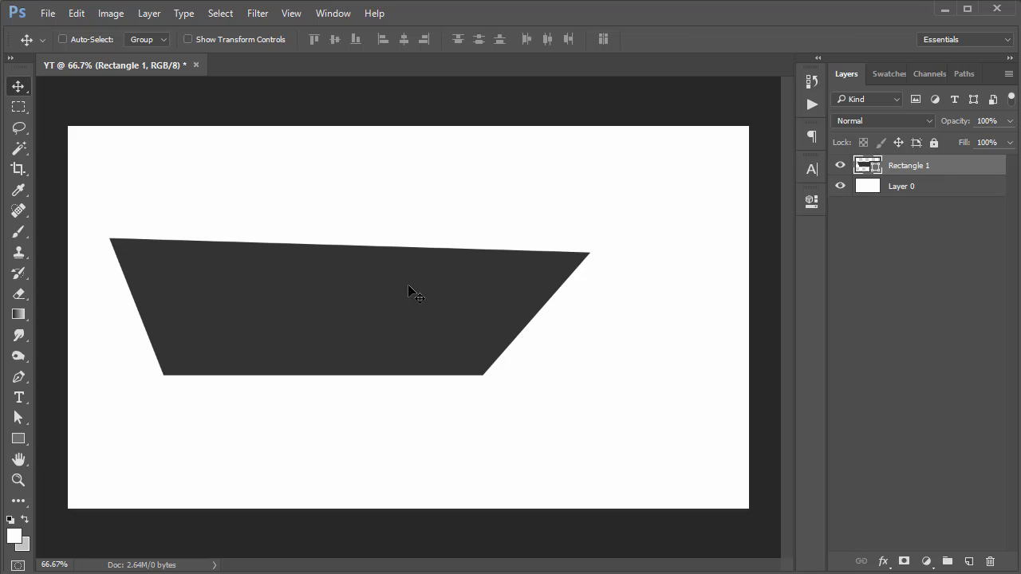
{"action": "left_click_drag", "start_coordinate": [905, 165], "coordinate": [992, 562]}
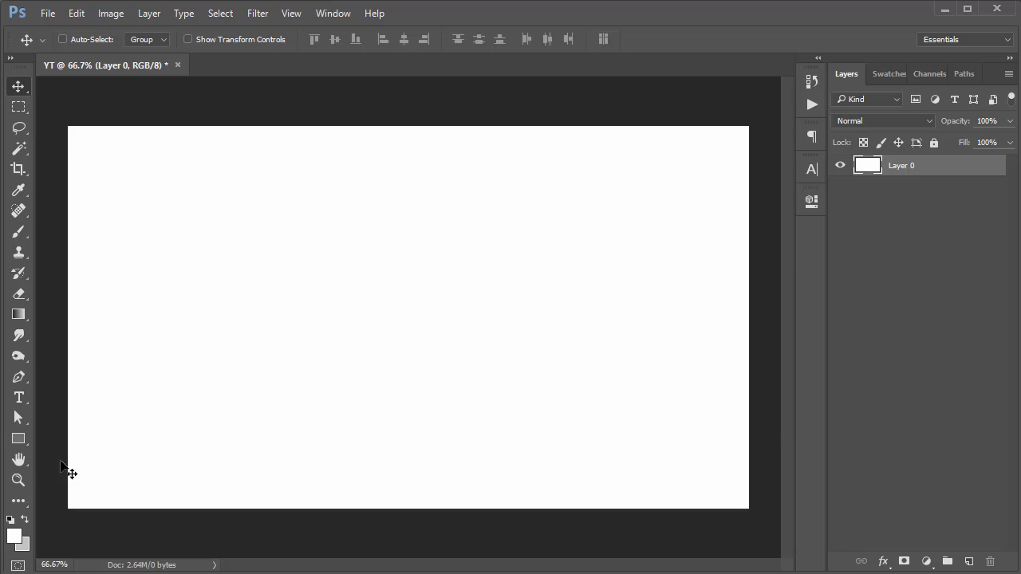
Draw another white rectangle in the canvas's left half with the Rectangle Tool and delete its layer.
{"action": "left_click", "coordinate": [17, 440]}
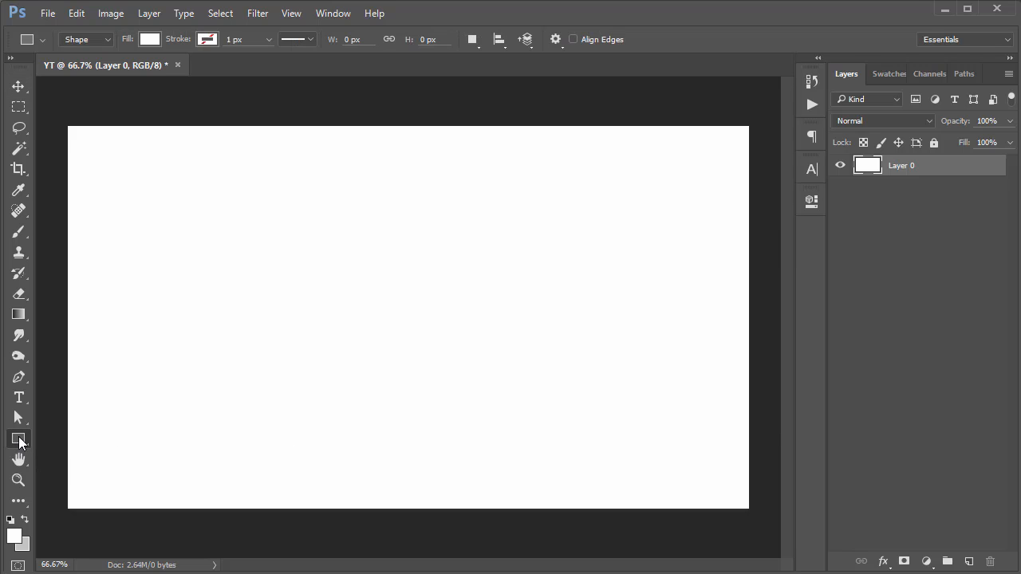
{"action": "right_click", "coordinate": [19, 439]}
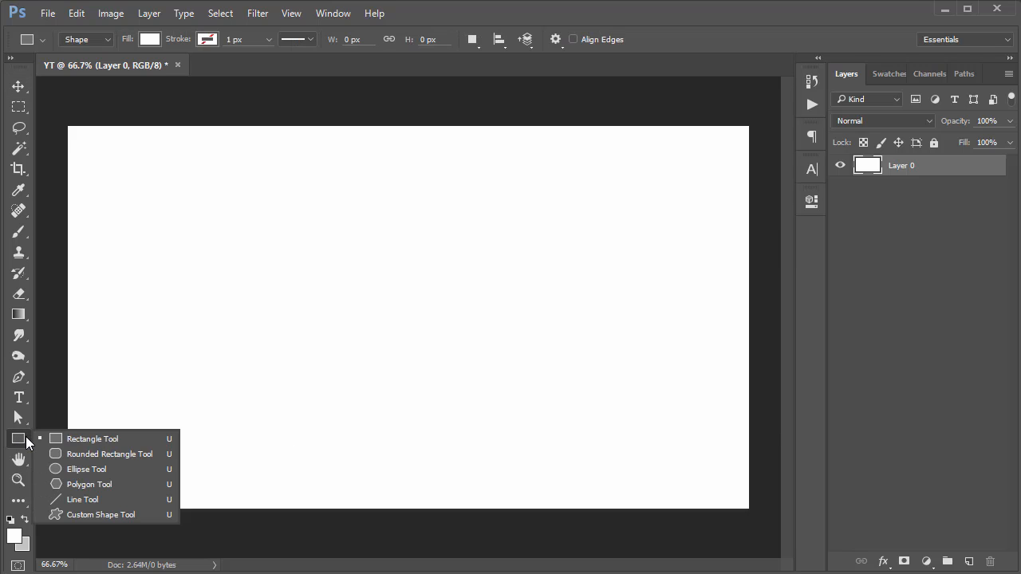
{"action": "left_click", "coordinate": [120, 438]}
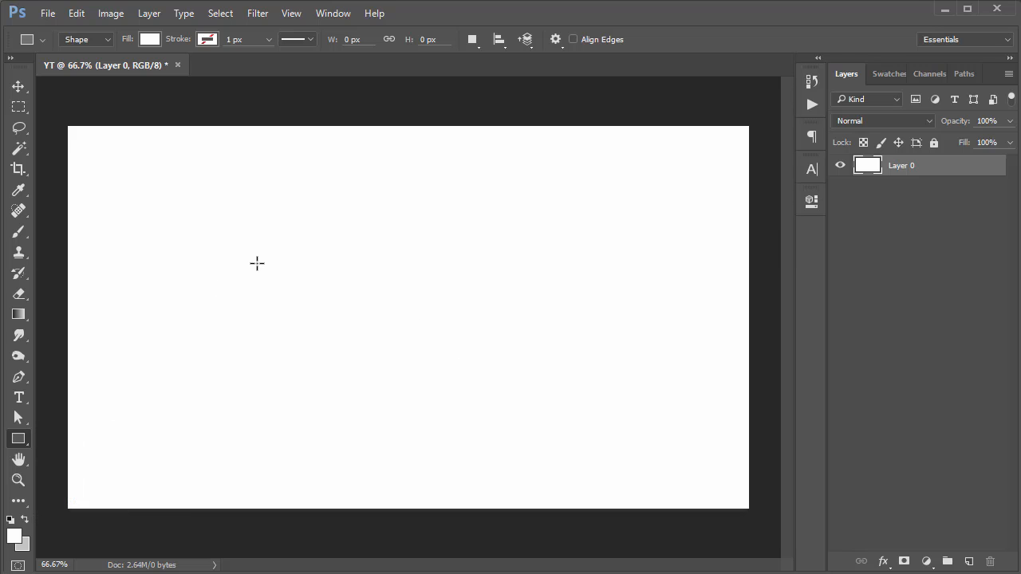
{"action": "left_click_drag", "start_coordinate": [202, 233], "coordinate": [459, 384]}
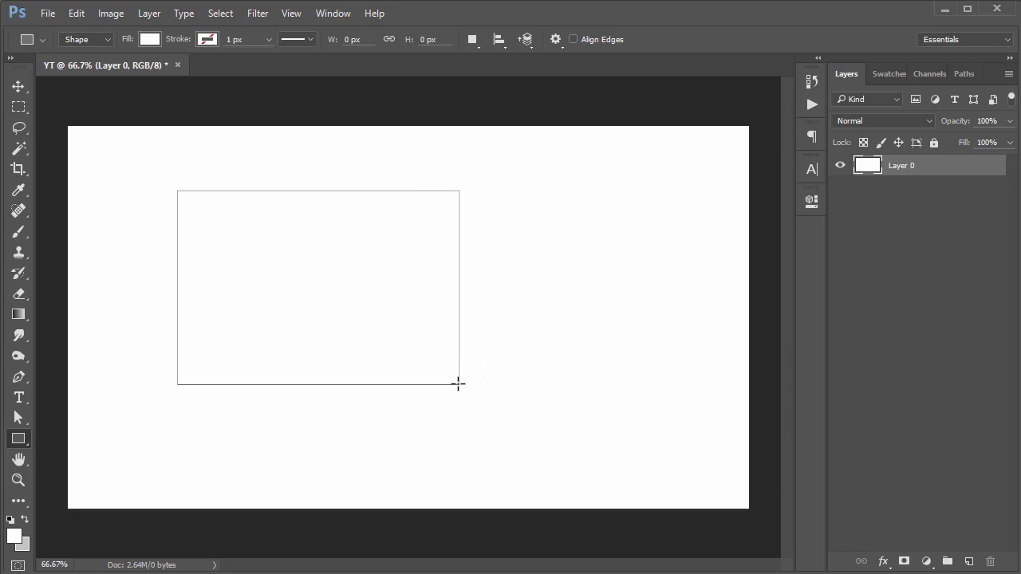
{"action": "left_click", "coordinate": [812, 203]}
{"action": "left_click_drag", "start_coordinate": [922, 167], "coordinate": [989, 558]}
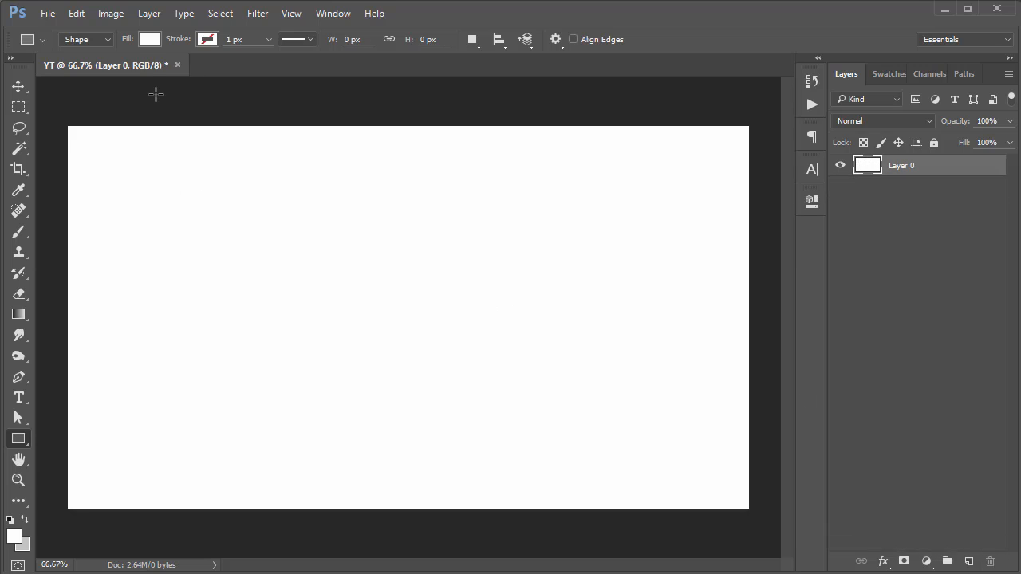
Set the shape fill to the custom dark red b63030 before drawing.
{"action": "left_click", "coordinate": [150, 40]}
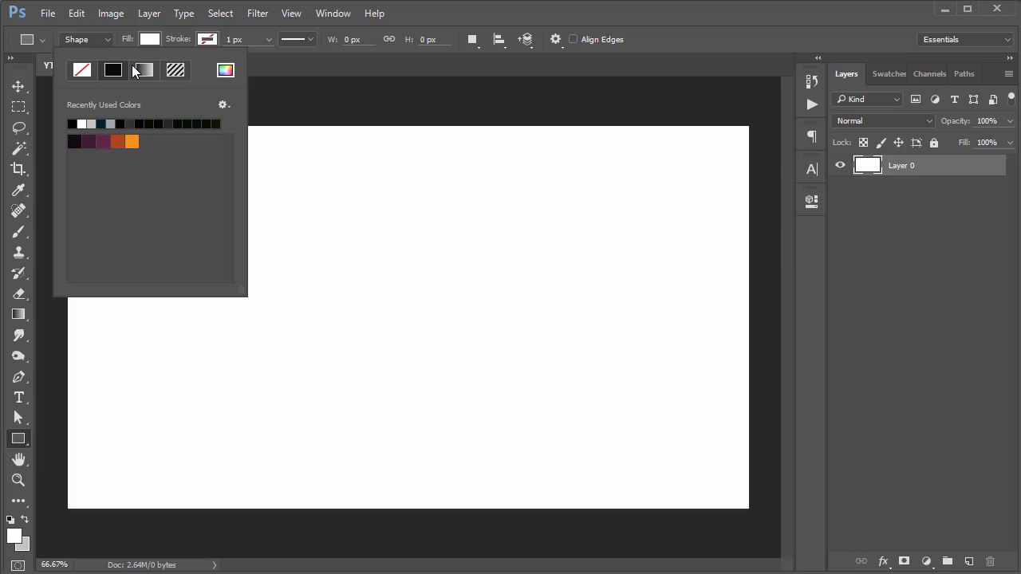
{"action": "left_click", "coordinate": [224, 71]}
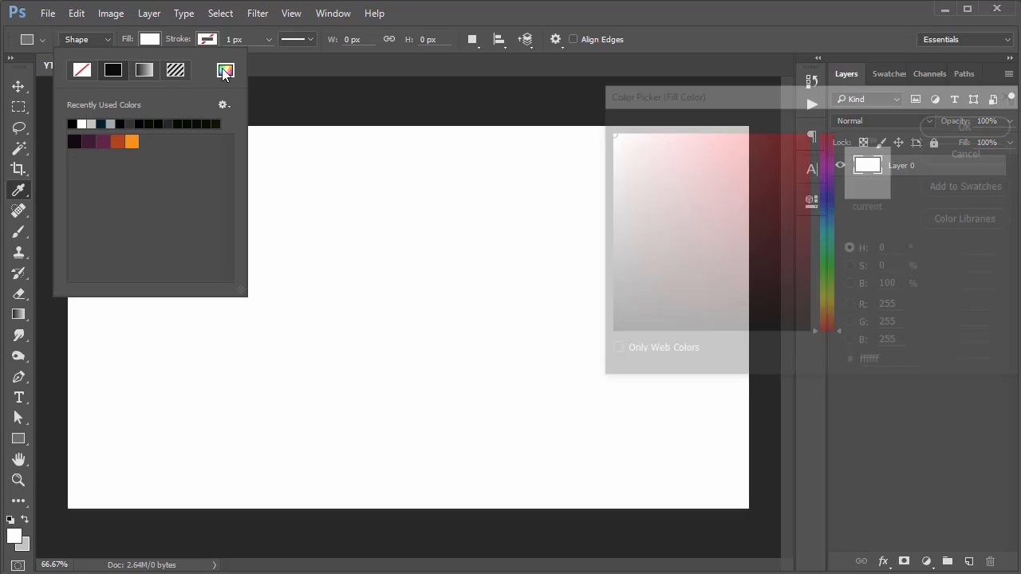
{"action": "left_click", "coordinate": [757, 189]}
{"action": "left_click", "coordinate": [965, 125]}
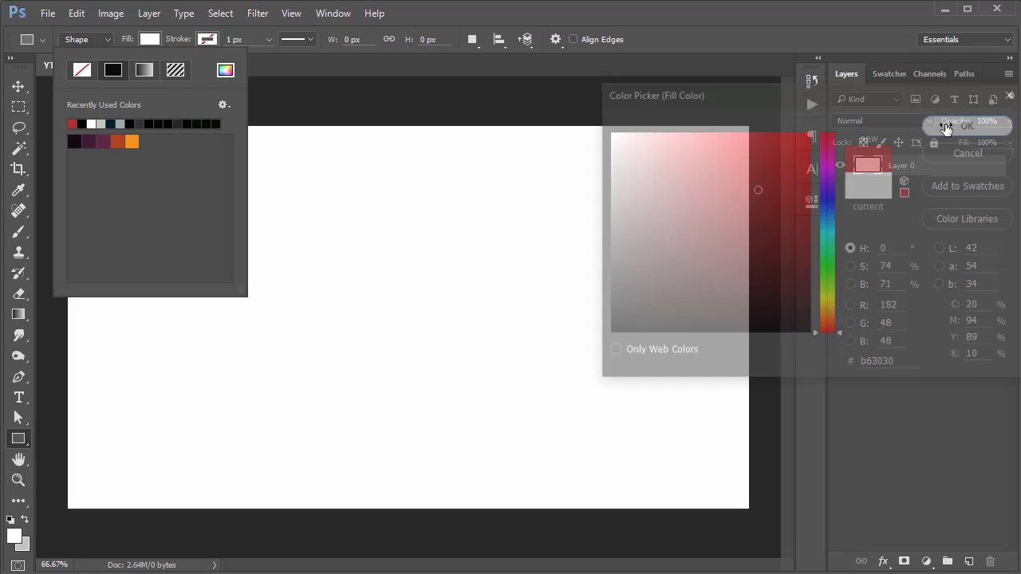
Draw a red rectangle about 420 × 301 px near the canvas centre and delete its layer.
{"action": "left_click_drag", "start_coordinate": [370, 217], "coordinate": [593, 376]}
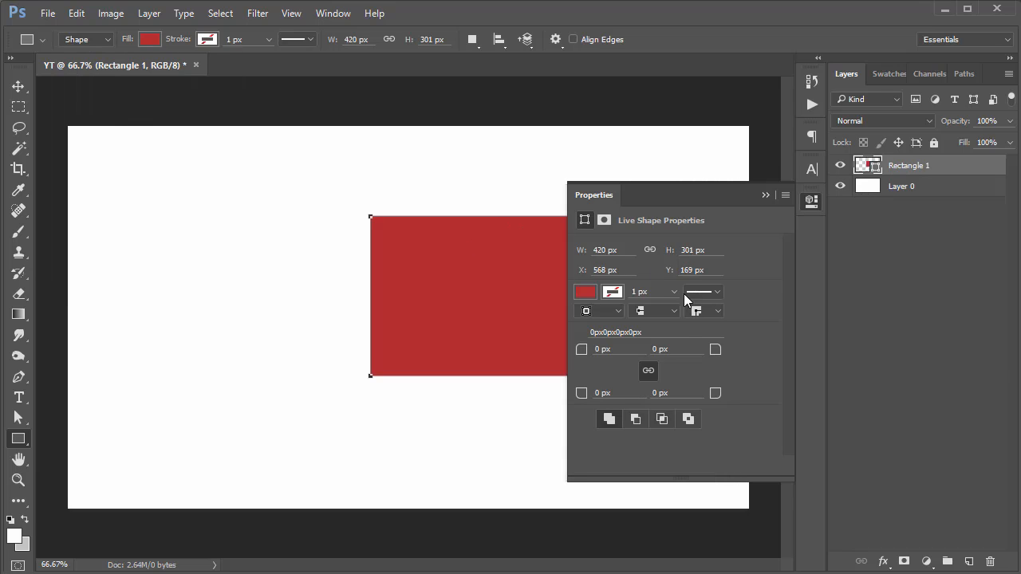
{"action": "left_click", "coordinate": [808, 202]}
{"action": "left_click_drag", "start_coordinate": [893, 165], "coordinate": [990, 561]}
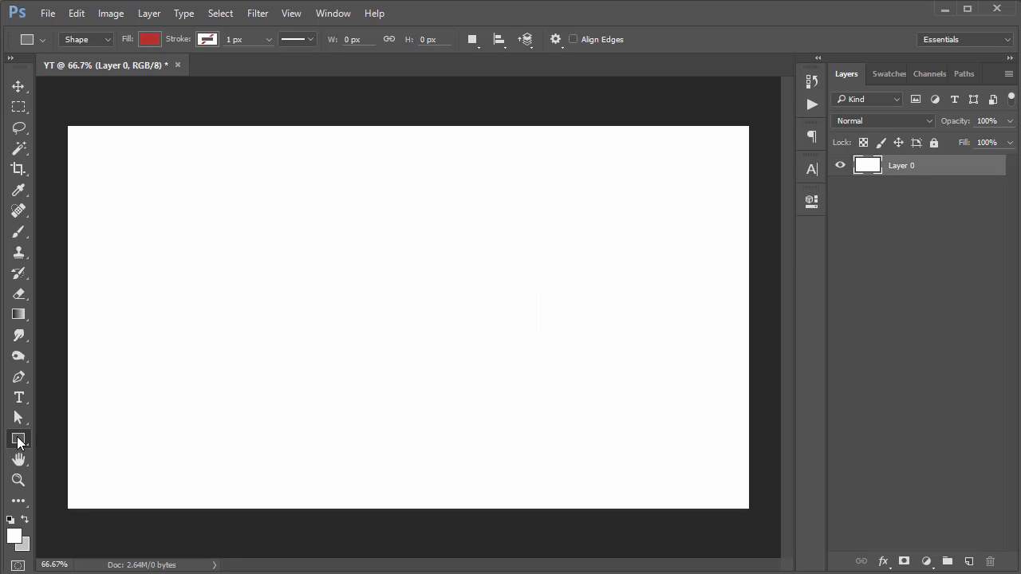
Draw a red rounded rectangle about 530 × 310 px with a 20 px corner radius in the canvas's left half.
{"action": "right_click", "coordinate": [18, 439]}
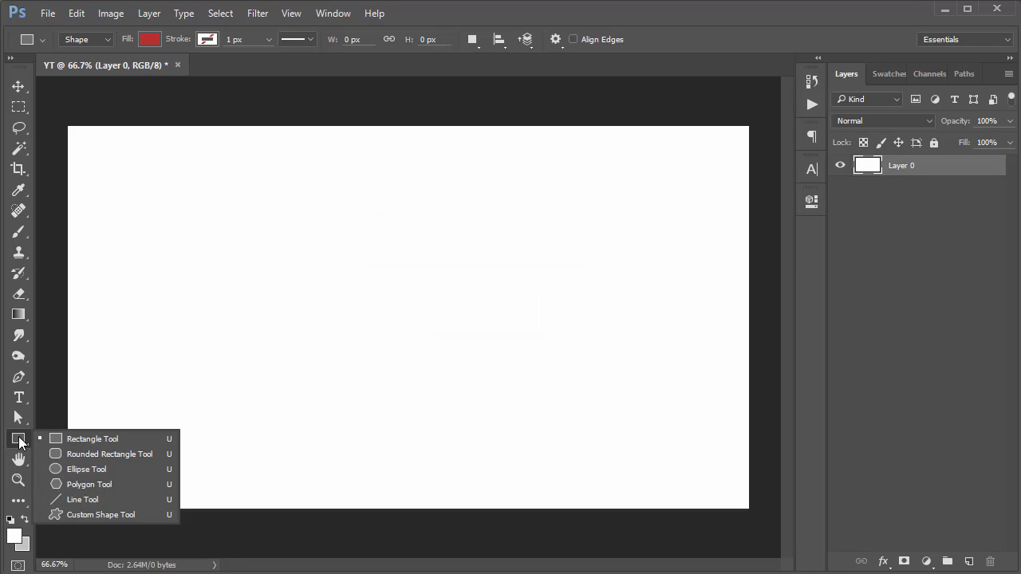
{"action": "left_click", "coordinate": [72, 469]}
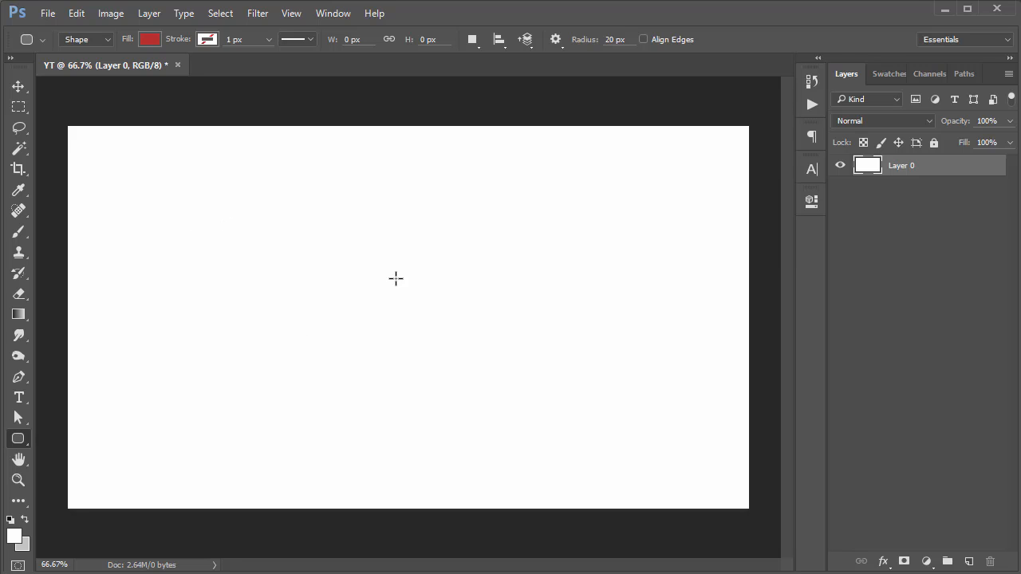
{"action": "double_click", "coordinate": [612, 39]}
{"action": "left_click_drag", "start_coordinate": [165, 203], "coordinate": [448, 368]}
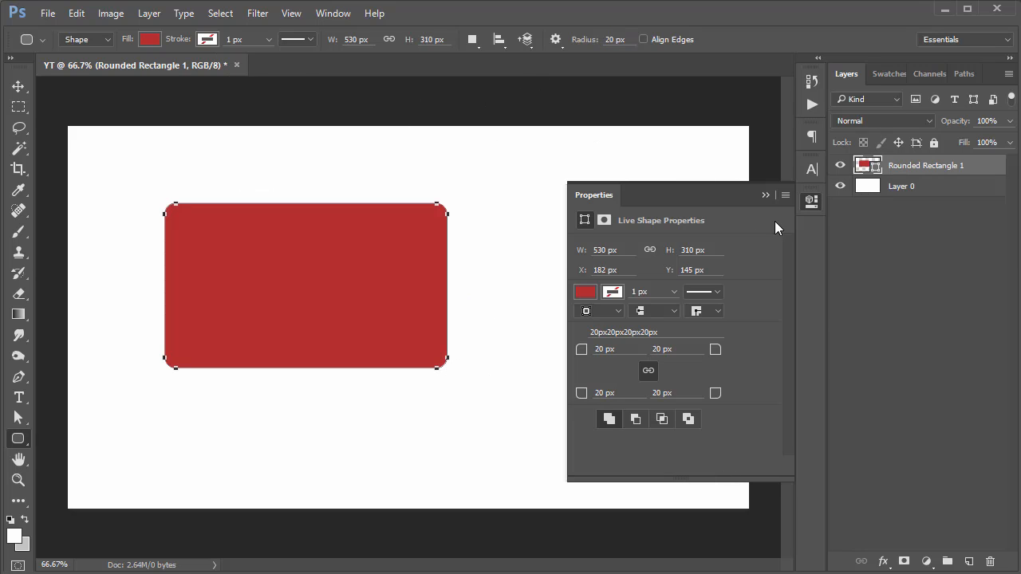
{"action": "left_click", "coordinate": [810, 203]}
Draw a second rounded rectangle about 293 × 208 px with a 50 px corner radius, right of the first one.
{"action": "left_click", "coordinate": [614, 39]}
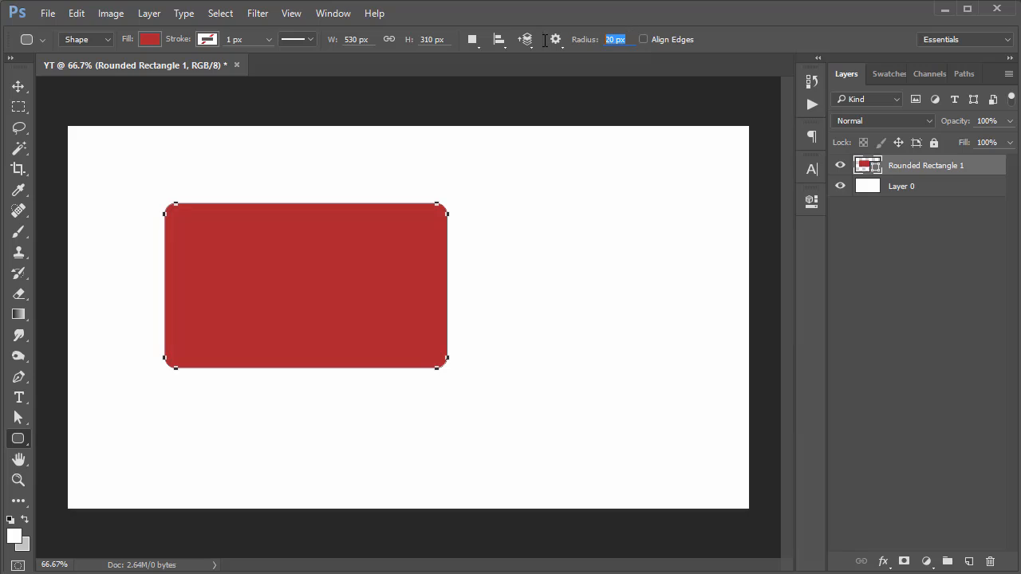
{"action": "type", "text": "200"}
{"action": "left_click_drag", "start_coordinate": [535, 213], "coordinate": [691, 314]}
{"action": "left_click", "coordinate": [804, 204]}
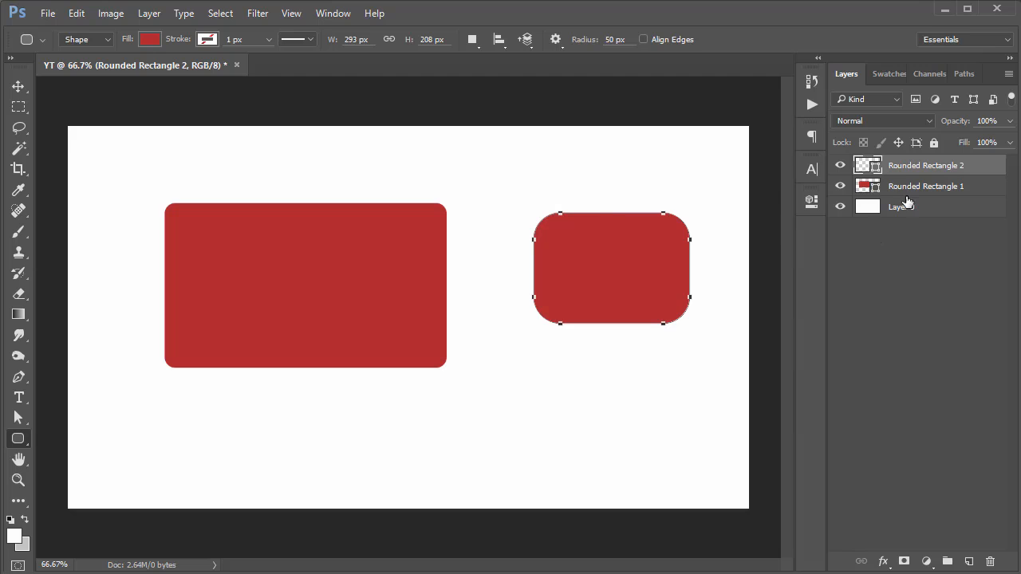
Delete both rounded rectangle layers together.
{"action": "left_click", "coordinate": [917, 188]}
{"action": "left_click", "coordinate": [921, 169], "text": "shift"}
{"action": "left_click_drag", "start_coordinate": [907, 186], "coordinate": [989, 562]}
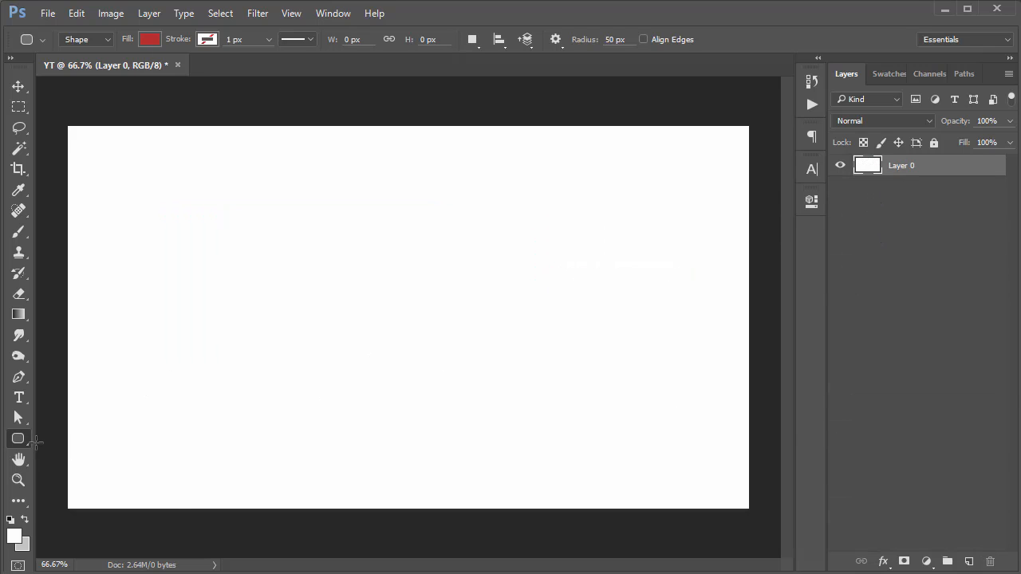
Draw a perfect circle about 438 px in diameter with the Ellipse Tool and delete its layer.
{"action": "left_click_drag", "start_coordinate": [23, 441], "coordinate": [82, 471]}
{"action": "left_click_drag", "start_coordinate": [205, 237], "coordinate": [478, 469]}
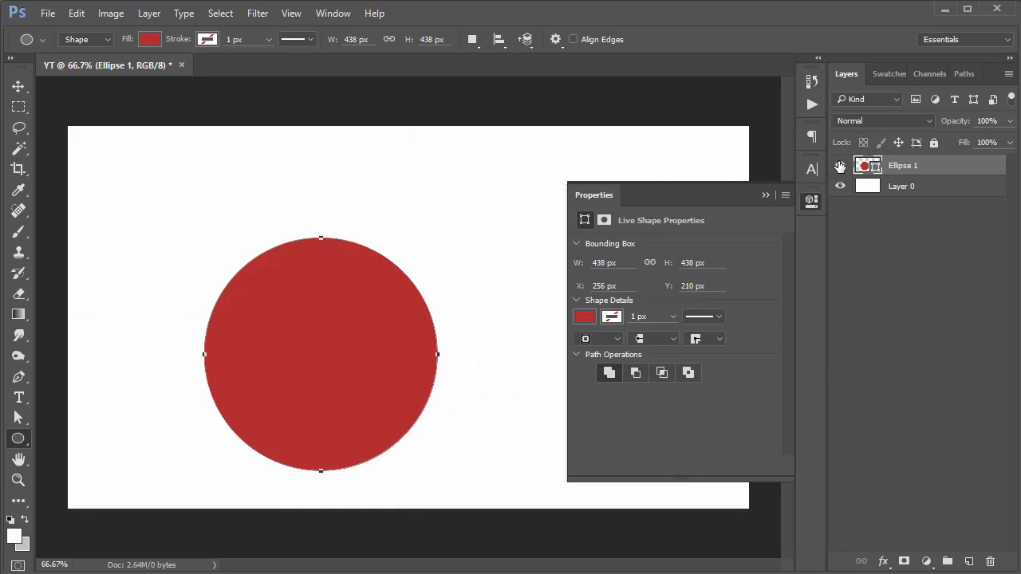
{"action": "left_click", "coordinate": [811, 202]}
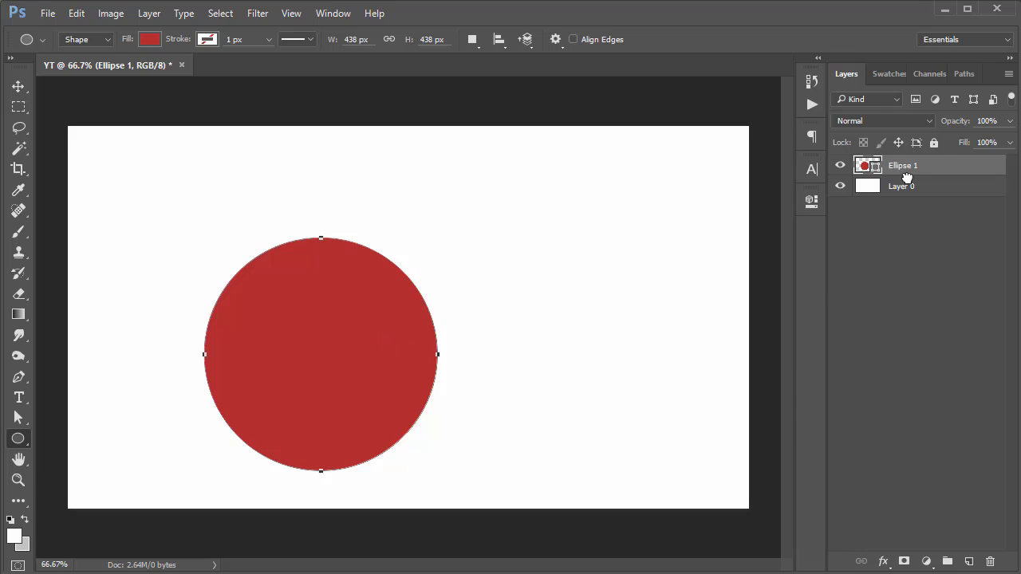
{"action": "left_click_drag", "start_coordinate": [906, 176], "coordinate": [989, 562]}
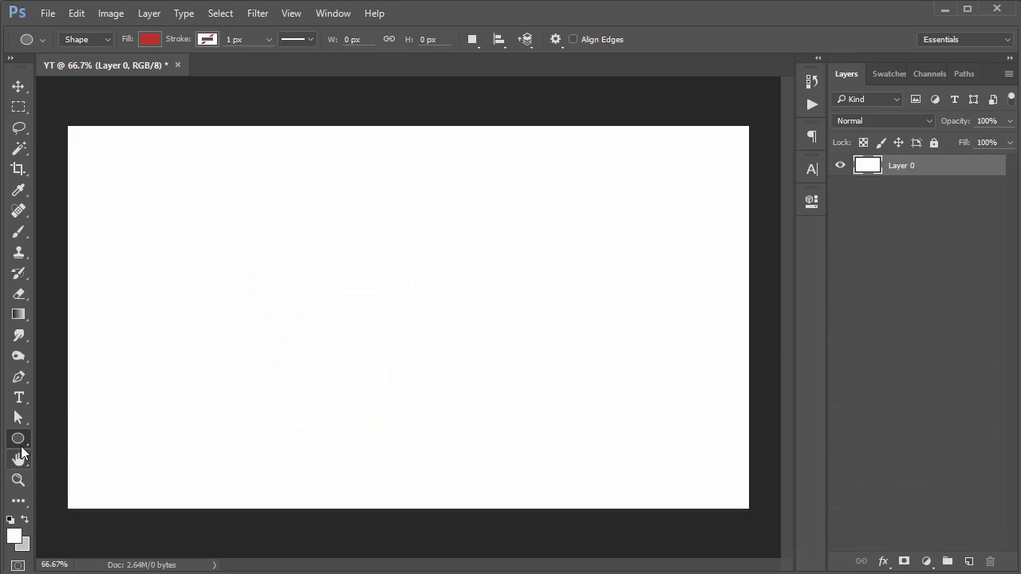
Draw a six-sided polygon about 706 × 695 px with the Polygon Tool and delete its layer.
{"action": "right_click", "coordinate": [19, 439]}
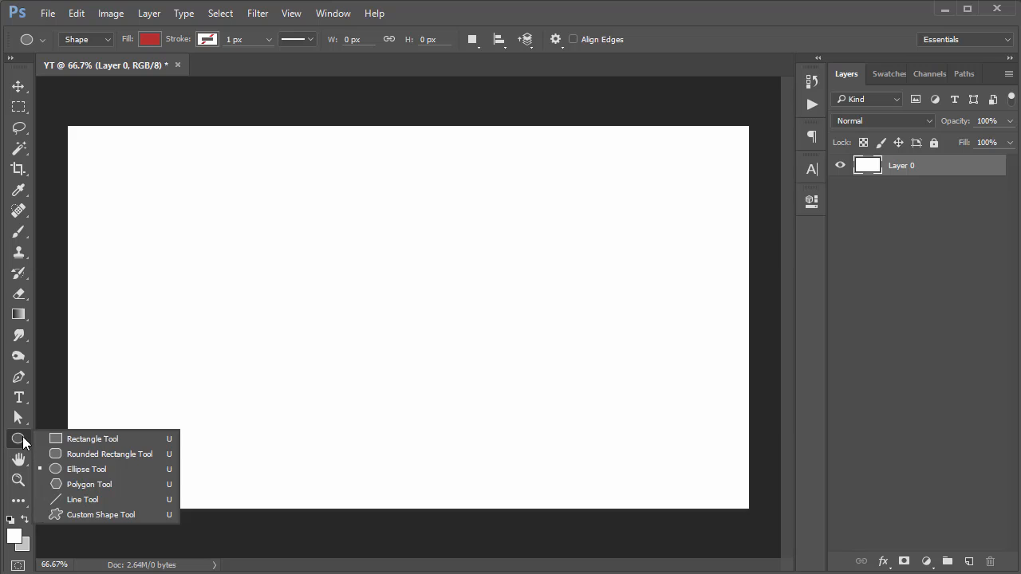
{"action": "left_click", "coordinate": [91, 484]}
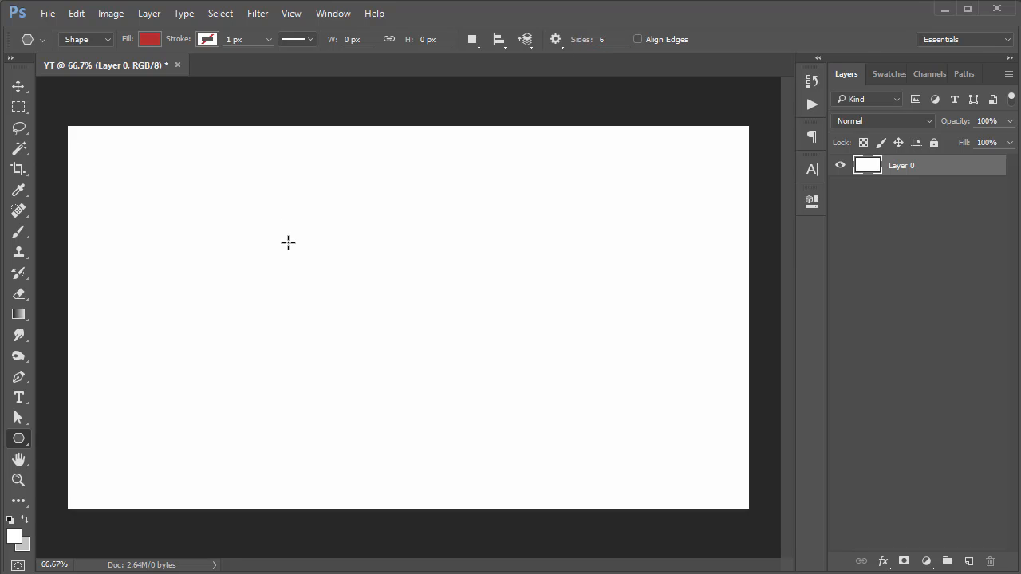
{"action": "left_click_drag", "start_coordinate": [265, 204], "coordinate": [526, 458]}
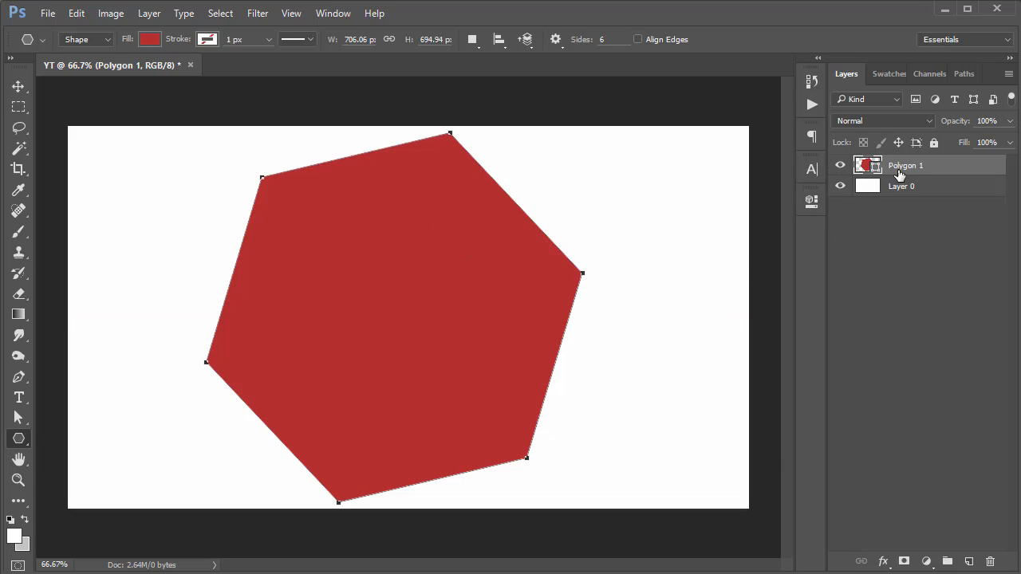
{"action": "key", "text": "Delete"}
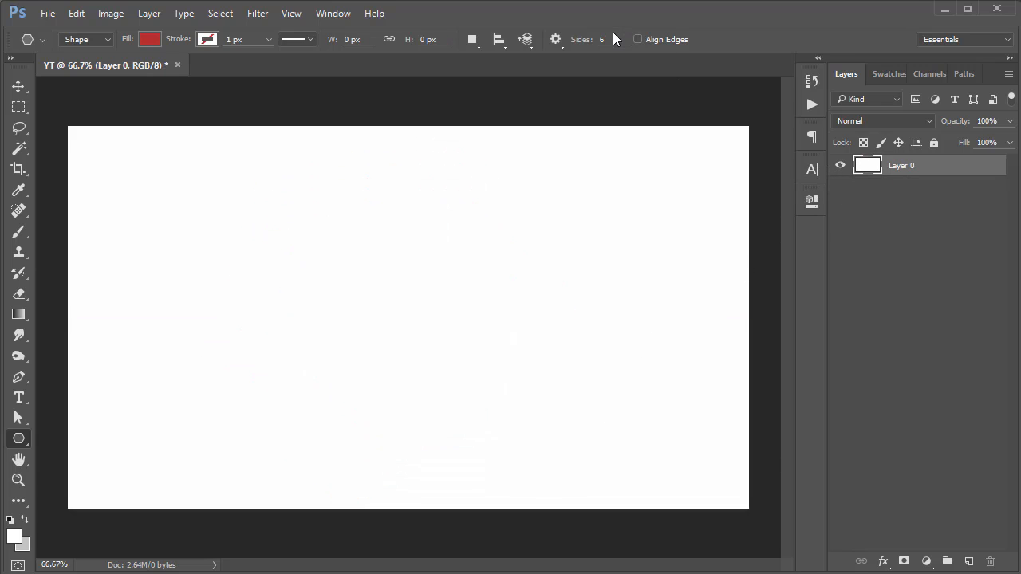
Draw a three-sided polygon about 411 × 395 px by setting the sides to 3, and remove it.
{"action": "left_click_drag", "start_coordinate": [611, 37], "coordinate": [554, 39]}
{"action": "type", "text": "3"}
{"action": "key", "text": "Return"}
{"action": "left_click_drag", "start_coordinate": [268, 232], "coordinate": [500, 401]}
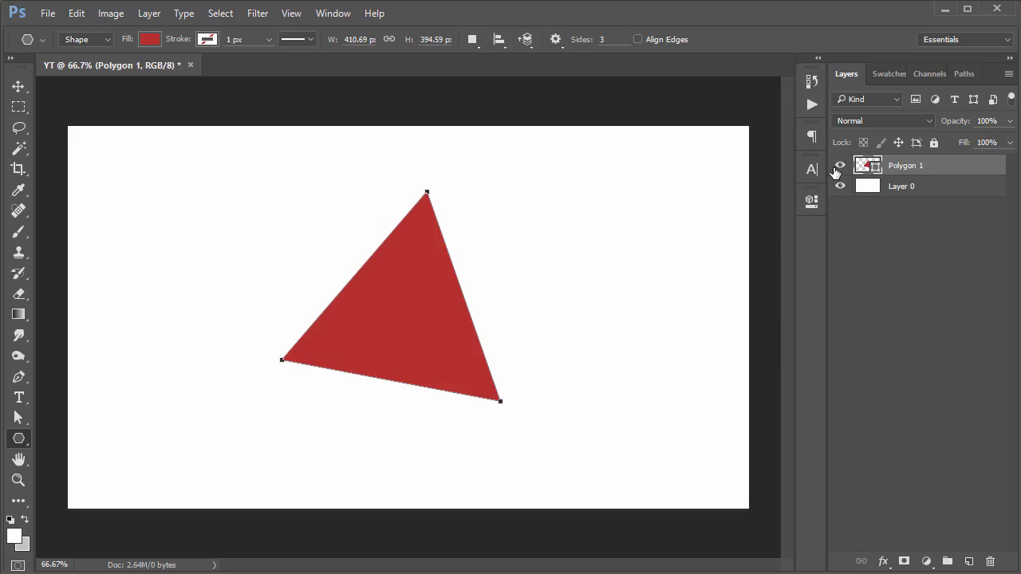
{"action": "key", "text": "ctrl+z"}
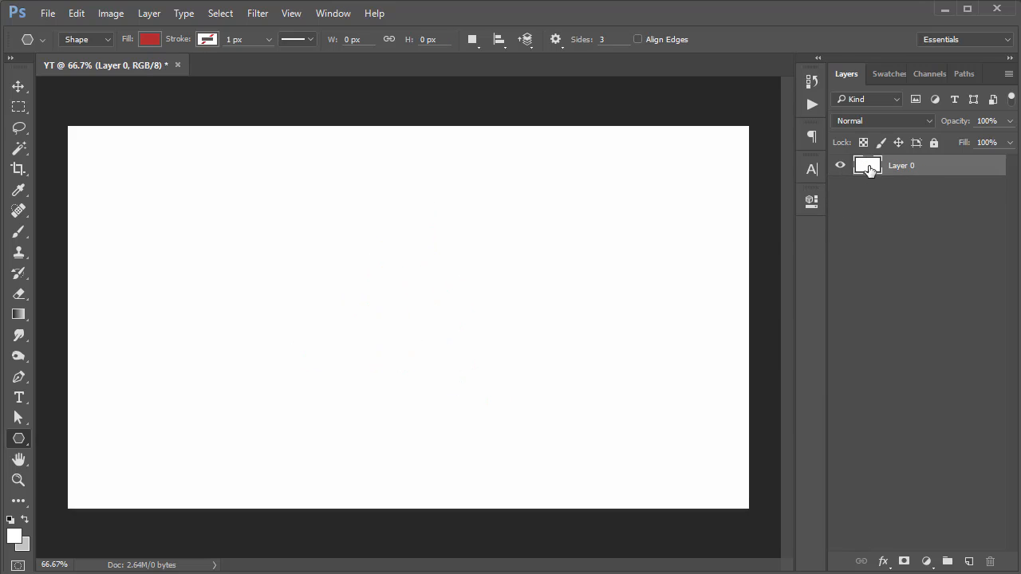
Draw a diagonal line with a 1 px weight across the canvas with the Line Tool and delete its layer.
{"action": "right_click", "coordinate": [14, 443]}
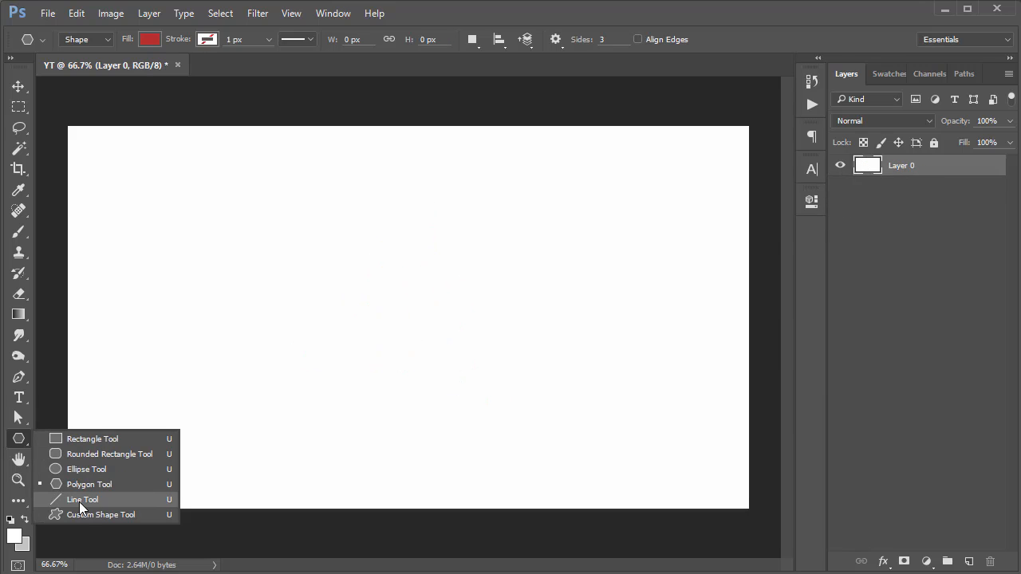
{"action": "left_click", "coordinate": [81, 501]}
{"action": "left_click_drag", "start_coordinate": [223, 268], "coordinate": [528, 392]}
{"action": "left_click_drag", "start_coordinate": [894, 172], "coordinate": [989, 562]}
Draw a red rectangle about 555 × 398 px with the Rectangle Tool and delete its layer.
{"action": "right_click", "coordinate": [20, 438]}
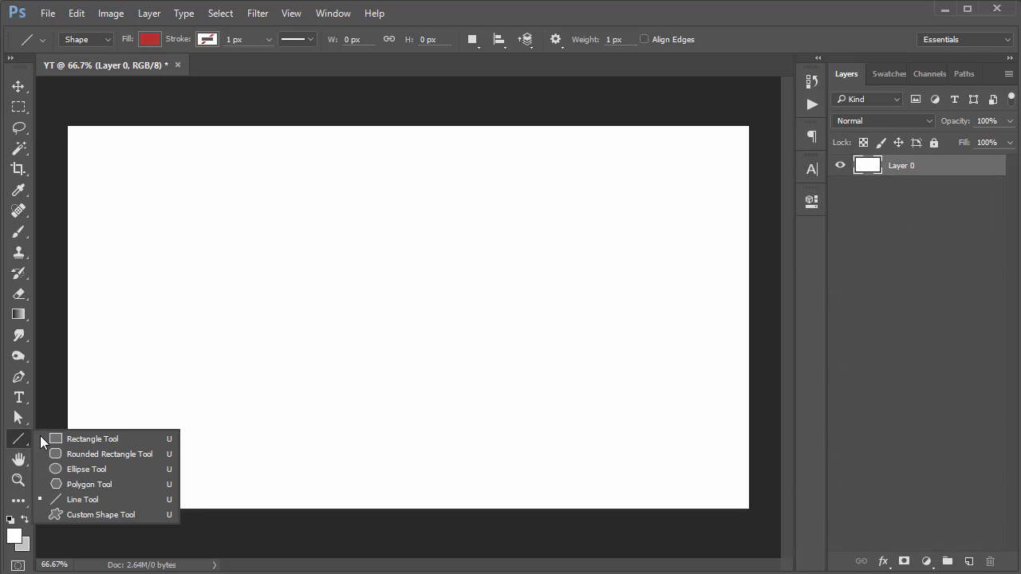
{"action": "left_click", "coordinate": [89, 440]}
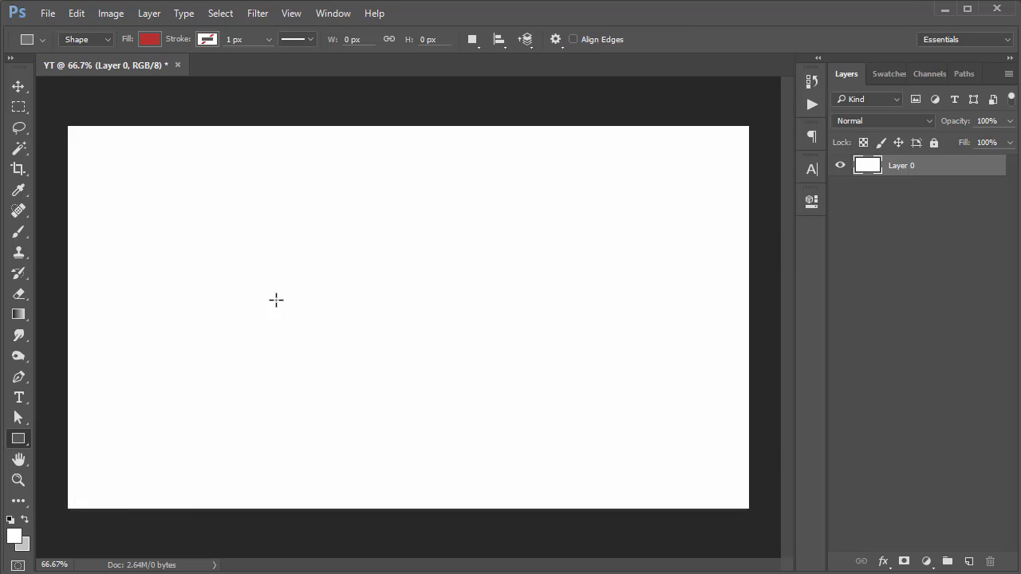
{"action": "left_click_drag", "start_coordinate": [205, 209], "coordinate": [500, 421]}
{"action": "left_click_drag", "start_coordinate": [910, 168], "coordinate": [990, 561]}
Create a rectangle by exact dimensions, 450 px wide and 100 px high, with the From Center option.
{"action": "left_click", "coordinate": [467, 424]}
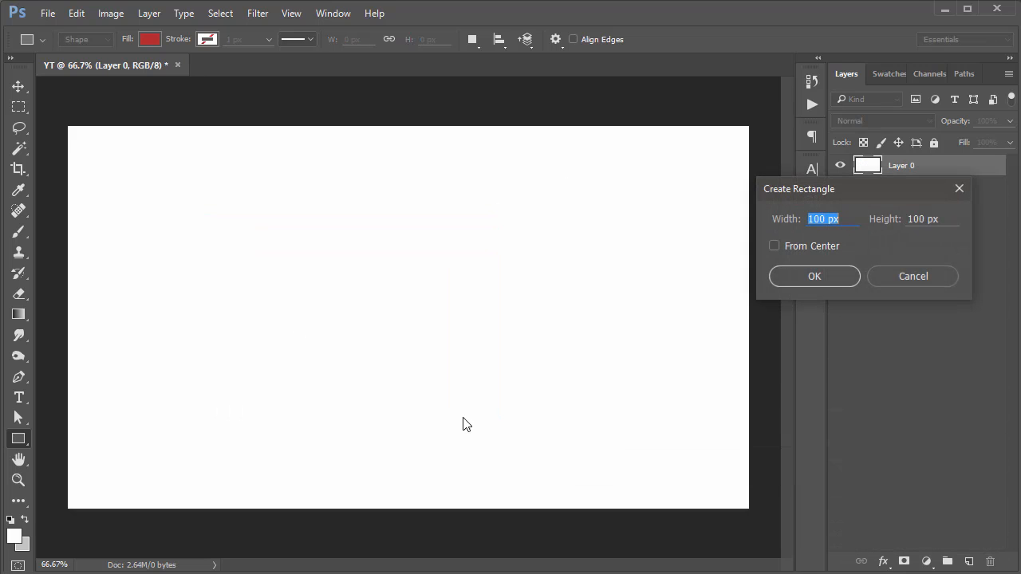
{"action": "left_click_drag", "start_coordinate": [855, 198], "coordinate": [414, 216]}
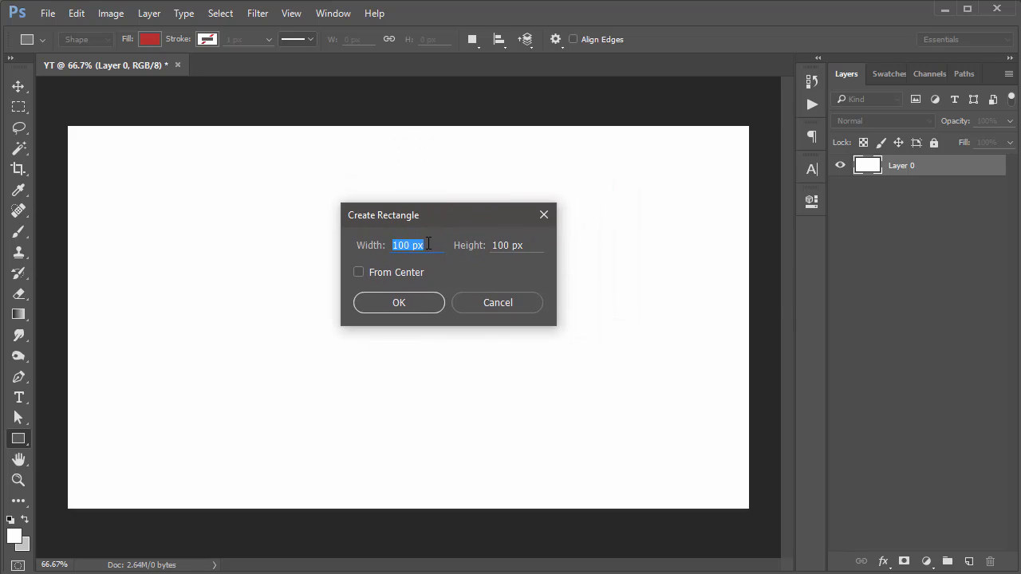
{"action": "key", "text": "Tab"}
{"action": "left_click_drag", "start_coordinate": [428, 247], "coordinate": [394, 245]}
{"action": "left_click_drag", "start_coordinate": [517, 252], "coordinate": [323, 228]}
{"action": "type", "text": "450"}
{"action": "key", "text": "Tab"}
{"action": "type", "text": "10"}
{"action": "left_click_drag", "start_coordinate": [427, 214], "coordinate": [632, 232]}
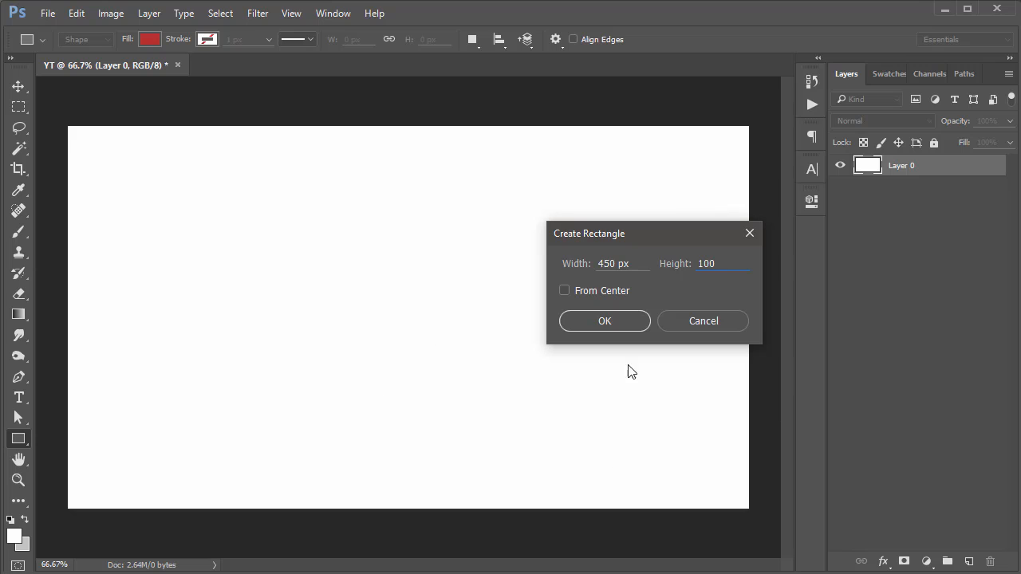
{"action": "left_click", "coordinate": [564, 291]}
{"action": "left_click", "coordinate": [603, 322]}
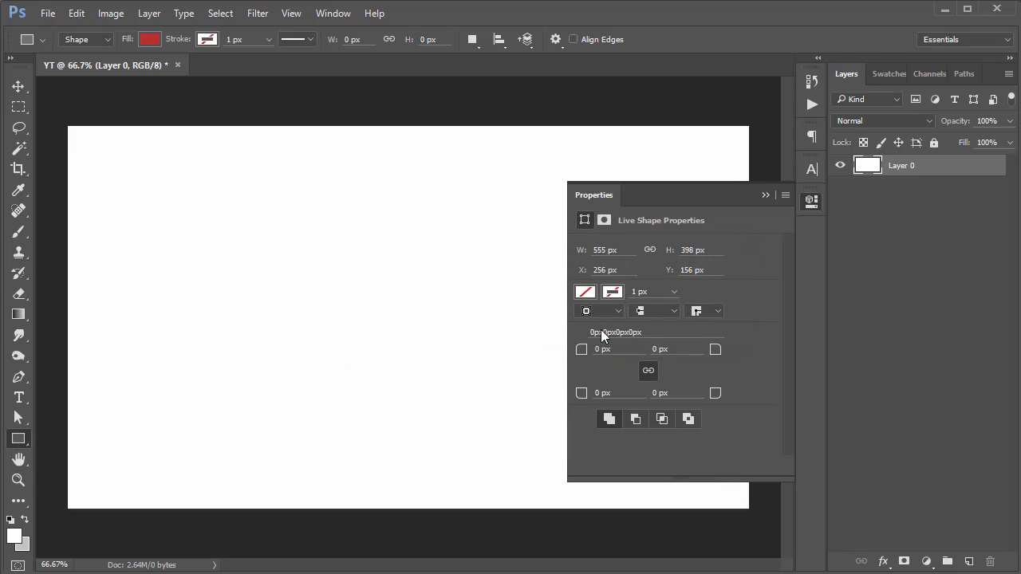
{"action": "left_click", "coordinate": [810, 201]}
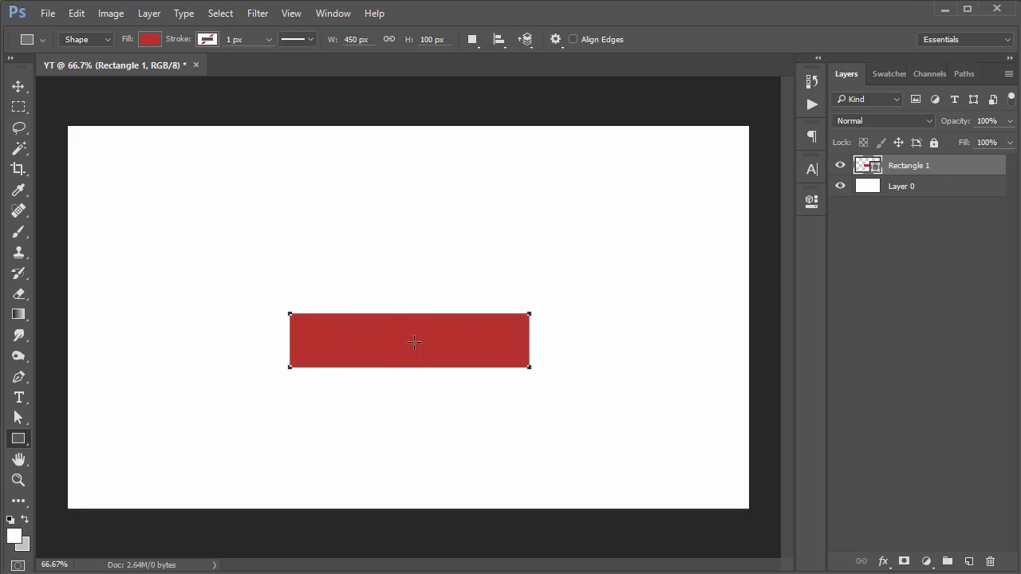
Move the red rectangle up to the centre of the canvas with the Move Tool and delete its layer.
{"action": "left_click", "coordinate": [19, 85]}
{"action": "mouse_move", "coordinate": [374, 326]}
{"action": "left_mouse_down"}
{"action": "mouse_move", "coordinate": [389, 287]}
{"action": "mouse_move", "coordinate": [369, 323]}
{"action": "left_mouse_up"}
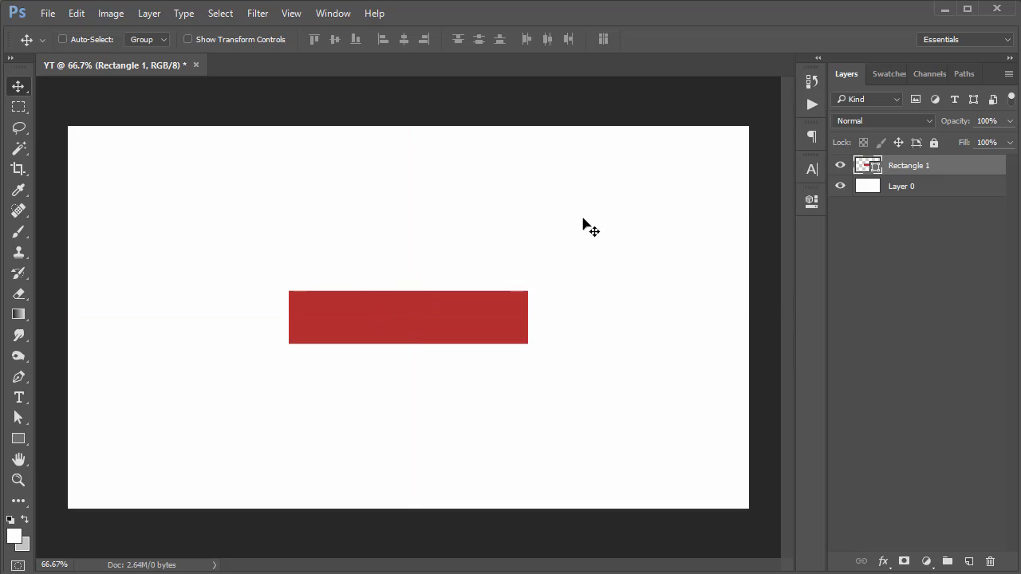
{"action": "left_click_drag", "start_coordinate": [928, 169], "coordinate": [990, 561]}
Create a circle by exact dimensions with the Ellipse Tool, 650 px wide and 650 px high.
{"action": "left_click", "coordinate": [12, 441]}
{"action": "left_click_drag", "start_coordinate": [10, 438], "coordinate": [80, 456]}
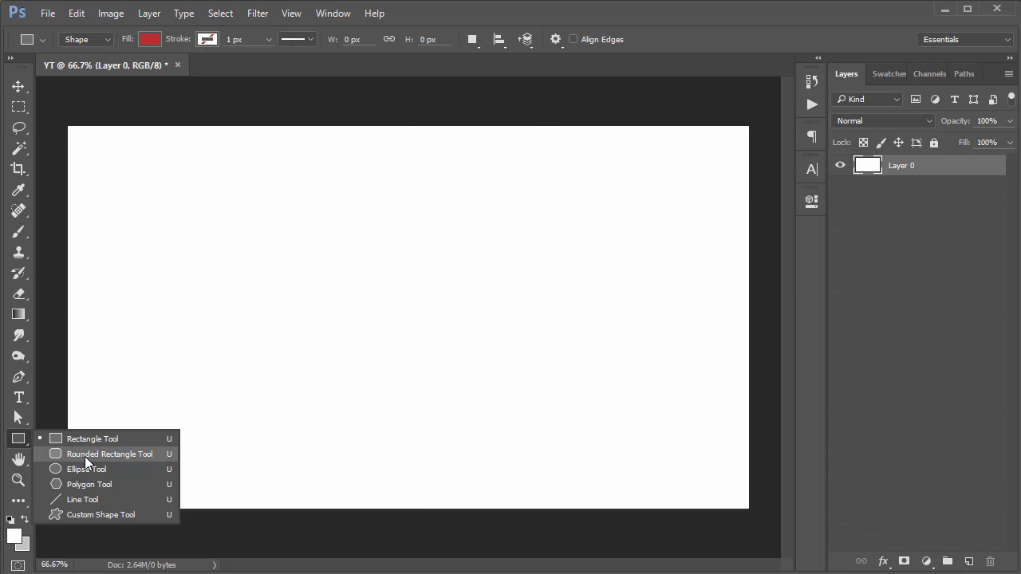
{"action": "left_click", "coordinate": [86, 469]}
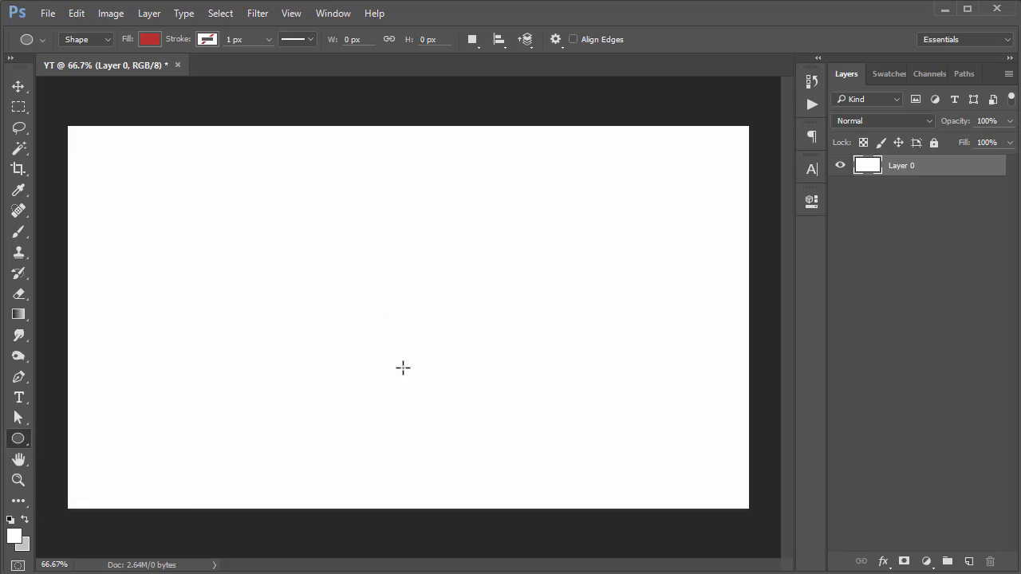
{"action": "left_click", "coordinate": [403, 367]}
{"action": "left_click_drag", "start_coordinate": [517, 171], "coordinate": [480, 172]}
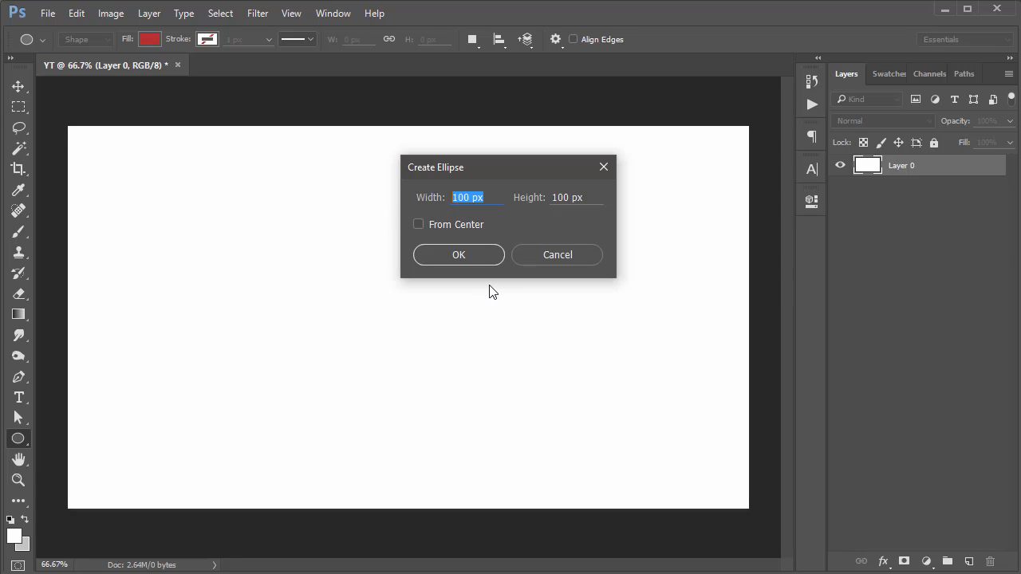
{"action": "type", "text": "650"}
{"action": "key", "text": "Tab"}
{"action": "type", "text": "65"}
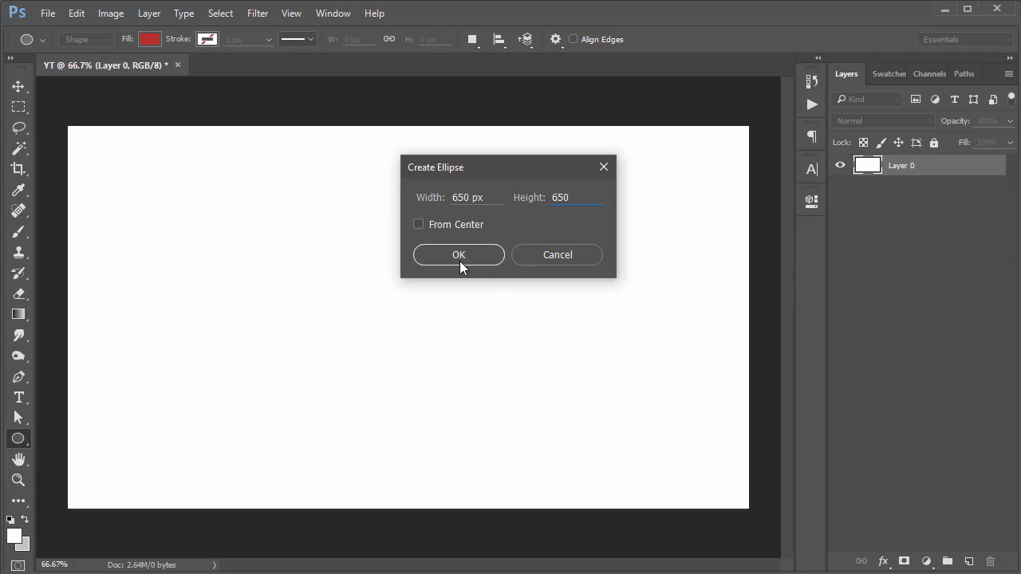
{"action": "left_click", "coordinate": [455, 252]}
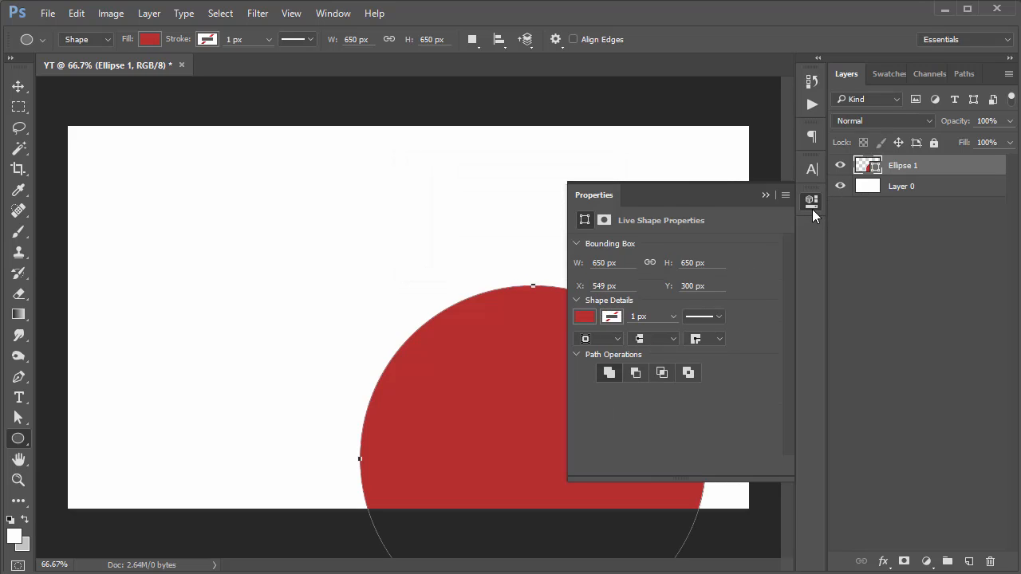
{"action": "left_click", "coordinate": [812, 206]}
Move the red circle up to the centre of the canvas with the Move Tool and delete its layer.
{"action": "left_click_drag", "start_coordinate": [552, 421], "coordinate": [515, 328]}
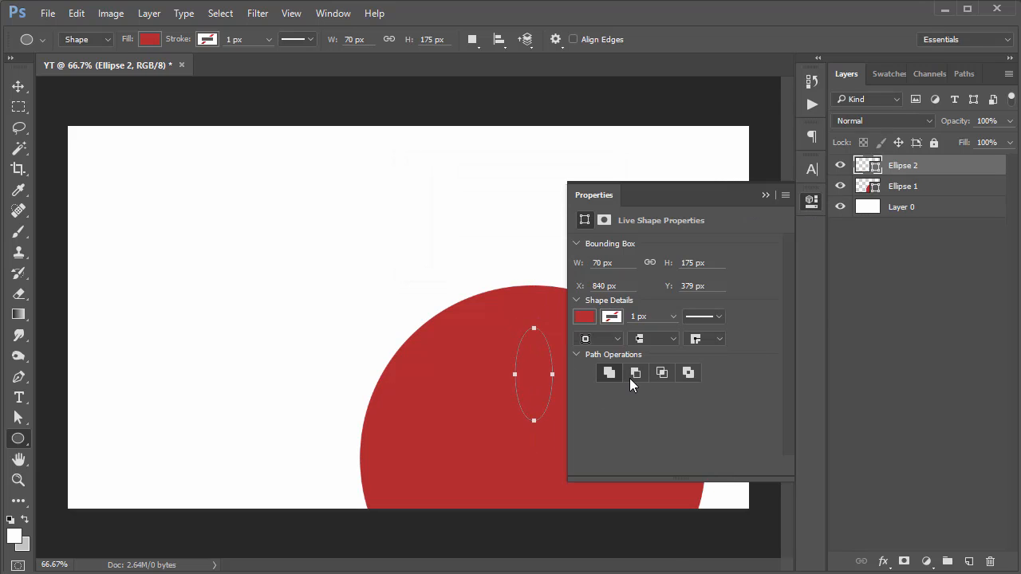
{"action": "key", "text": "ctrl+z"}
{"action": "left_click", "coordinate": [18, 85]}
{"action": "left_click_drag", "start_coordinate": [446, 372], "coordinate": [340, 242]}
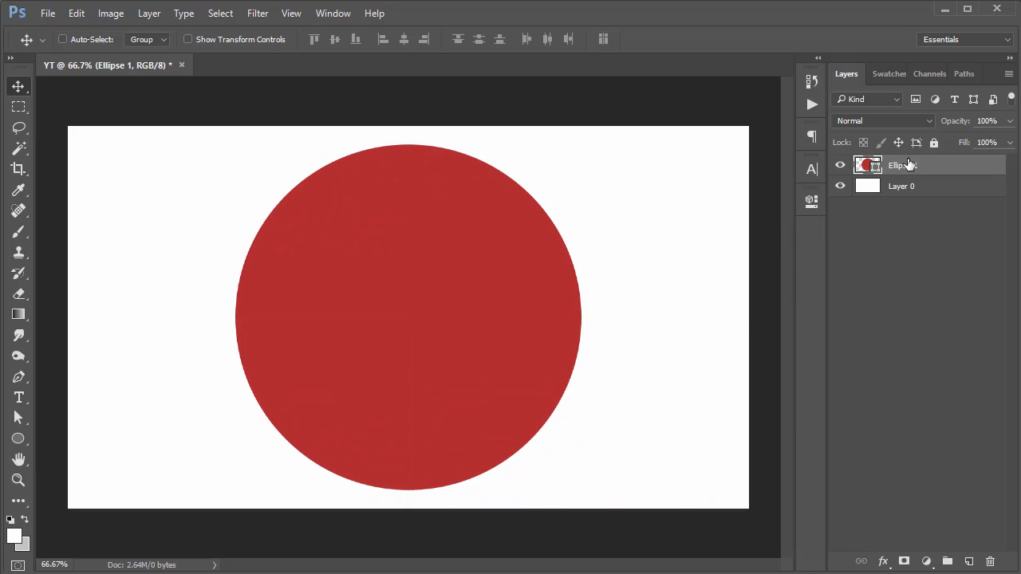
{"action": "left_click_drag", "start_coordinate": [907, 163], "coordinate": [990, 562]}
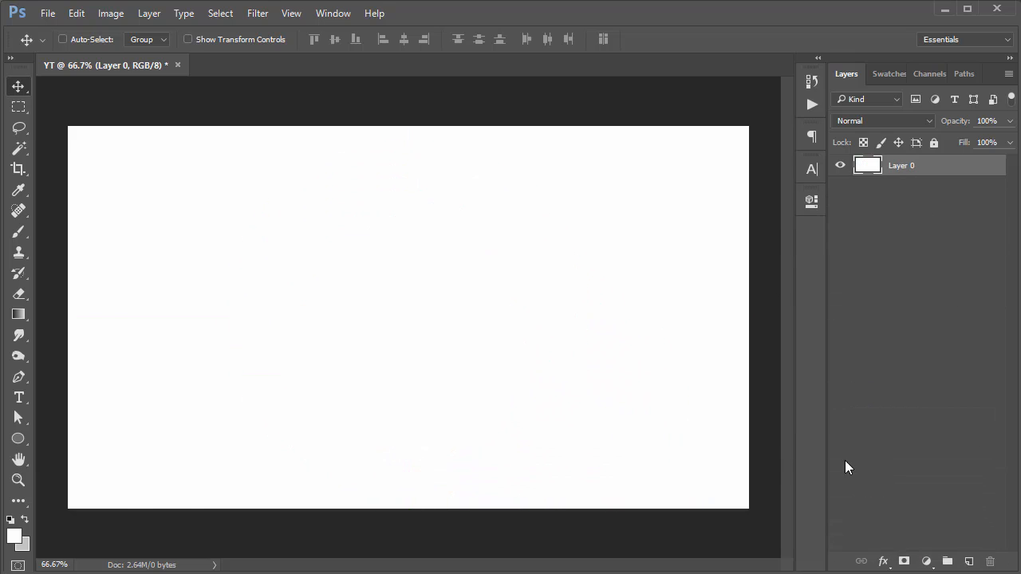
Activate the Custom Shape Tool and replace the current shape presets with the All set.
{"action": "left_click", "coordinate": [19, 439]}
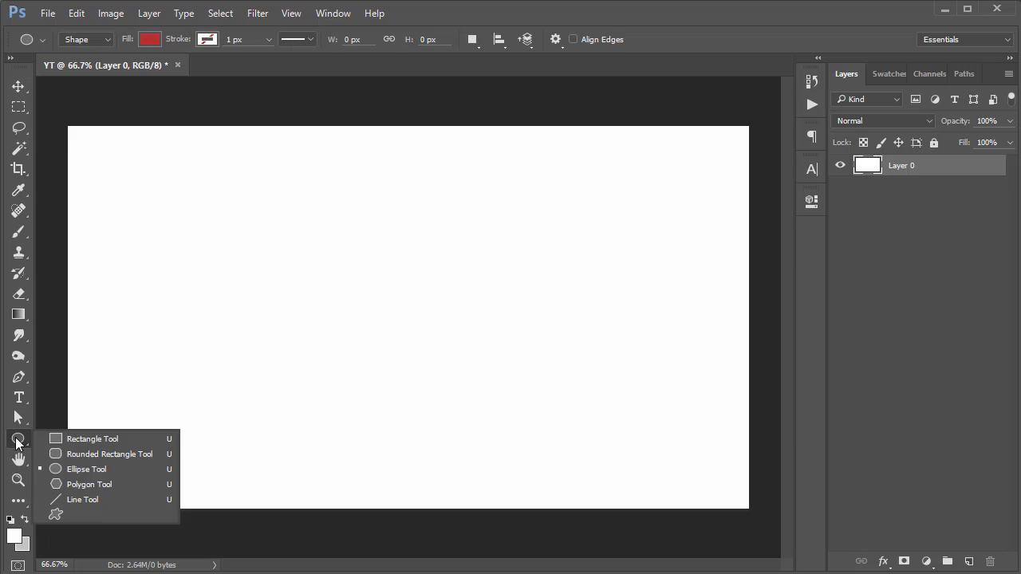
{"action": "left_click", "coordinate": [92, 516]}
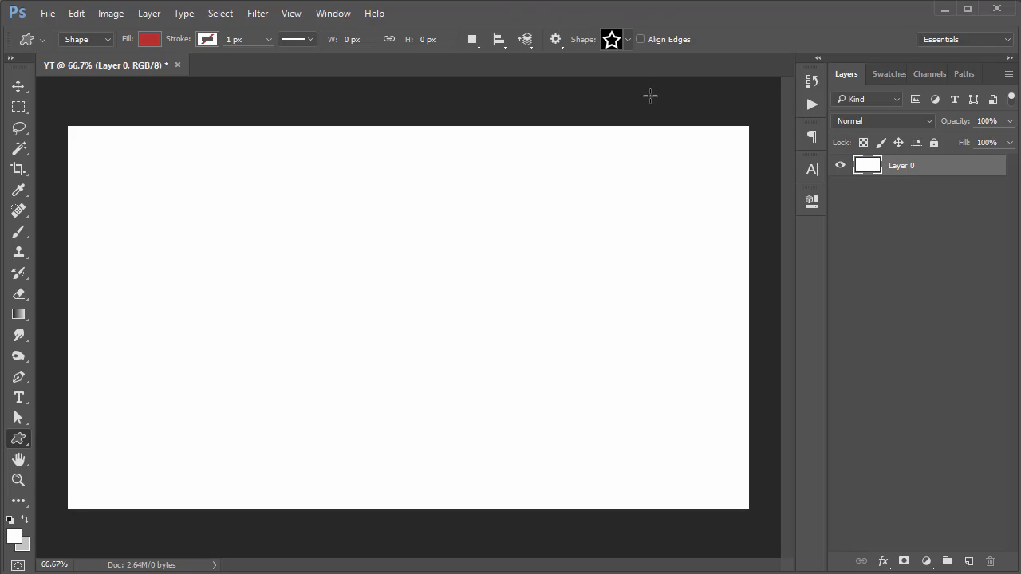
{"action": "left_click", "coordinate": [627, 39]}
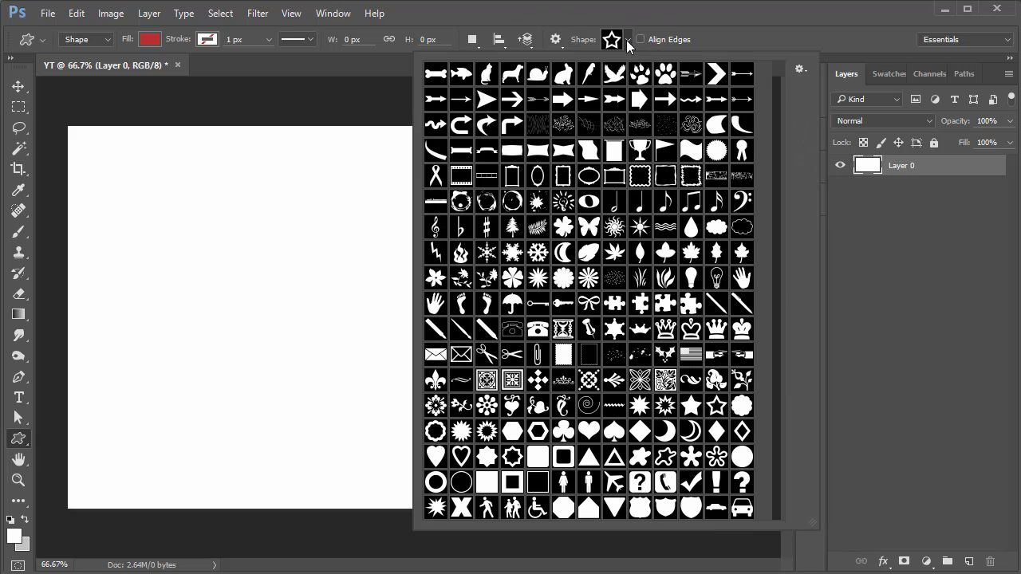
{"action": "left_click_drag", "start_coordinate": [778, 257], "coordinate": [777, 206]}
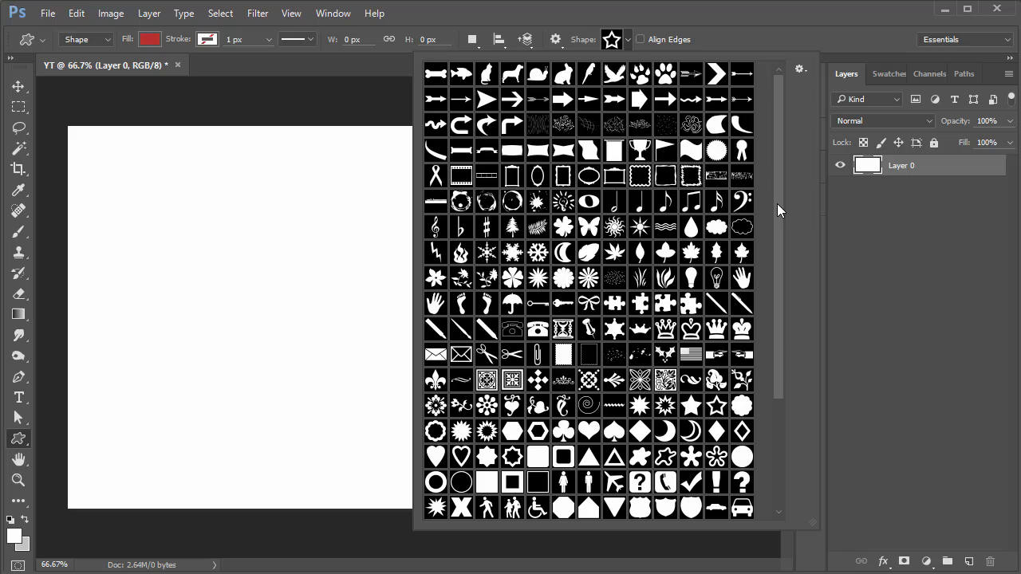
{"action": "left_click", "coordinate": [801, 71]}
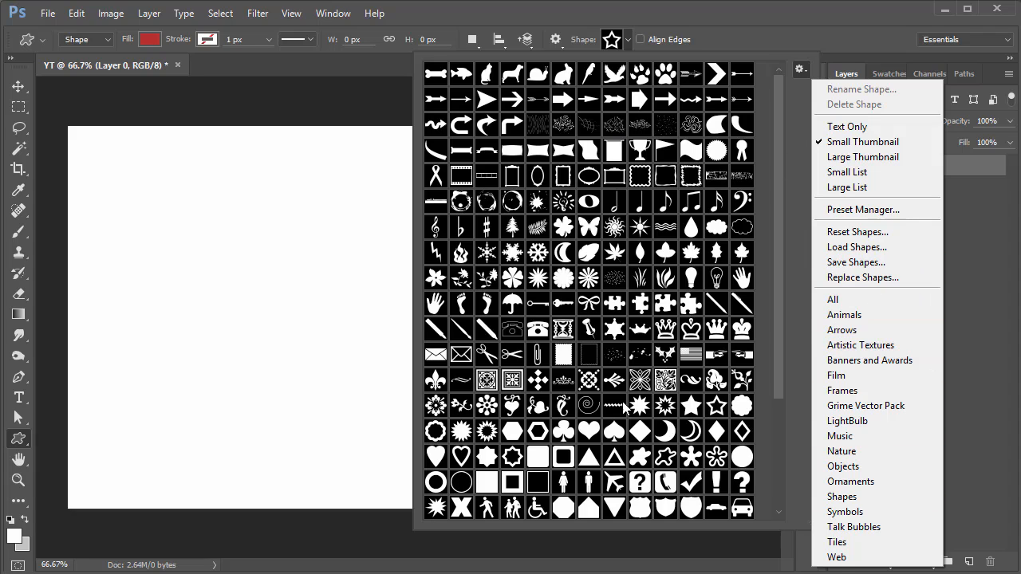
{"action": "left_click", "coordinate": [838, 302]}
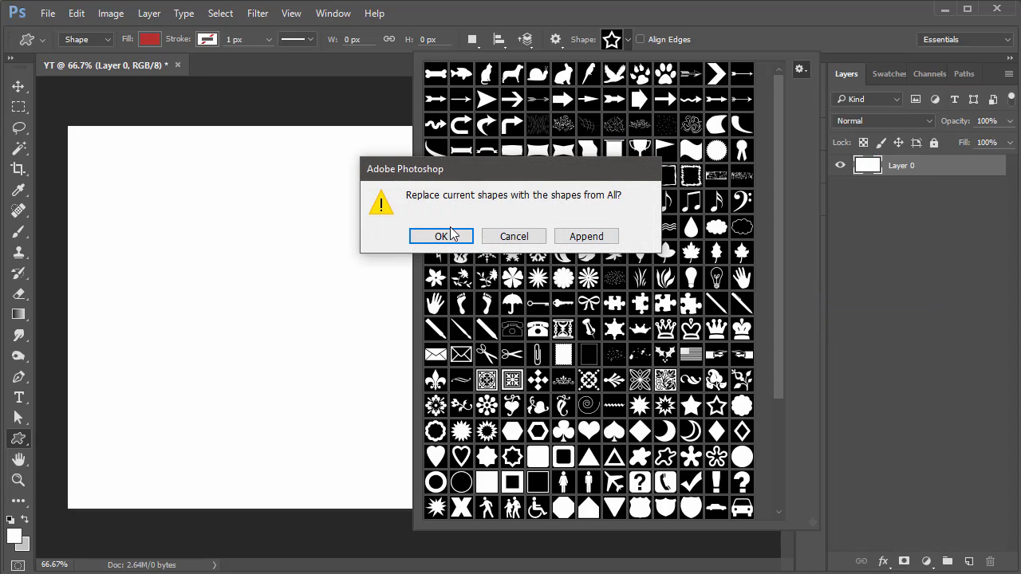
{"action": "left_click", "coordinate": [440, 235]}
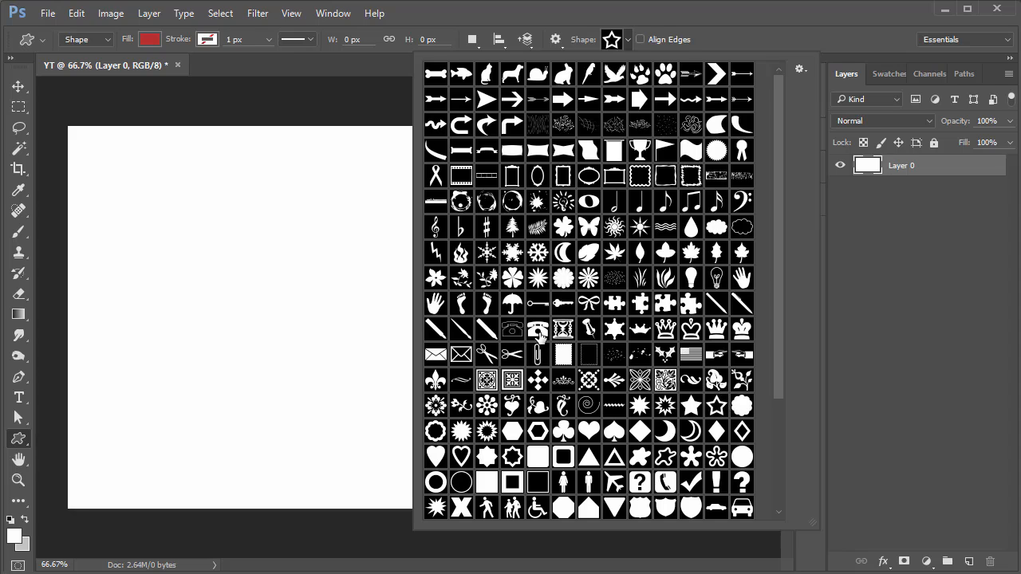
Draw a parrot about 374 × 614 px from the custom shape presets and move it to the left half of the canvas.
{"action": "mouse_move", "coordinate": [780, 181]}
{"action": "left_mouse_down"}
{"action": "mouse_move", "coordinate": [767, 259]}
{"action": "mouse_move", "coordinate": [769, 182]}
{"action": "left_mouse_up"}
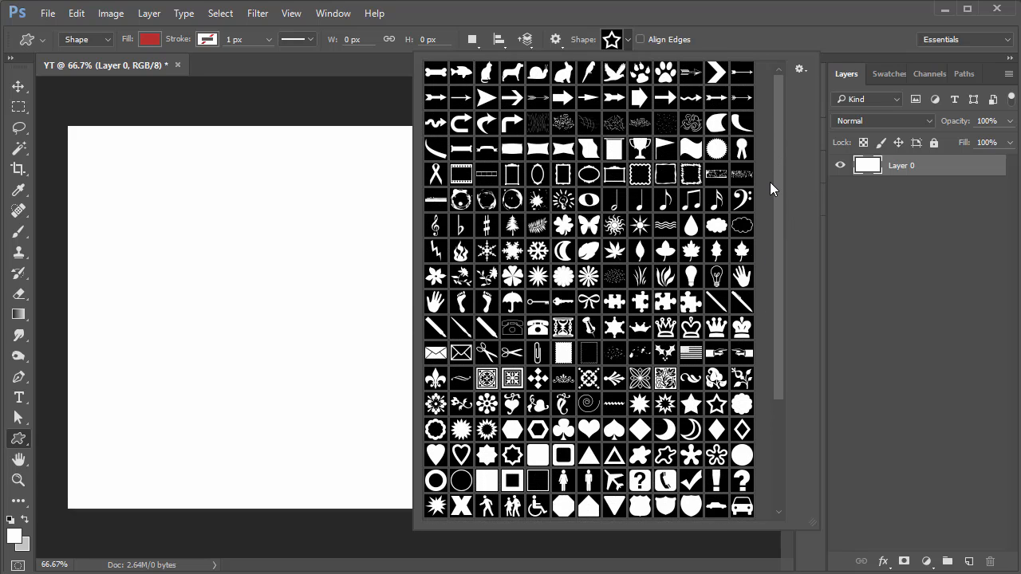
{"action": "left_click", "coordinate": [595, 73]}
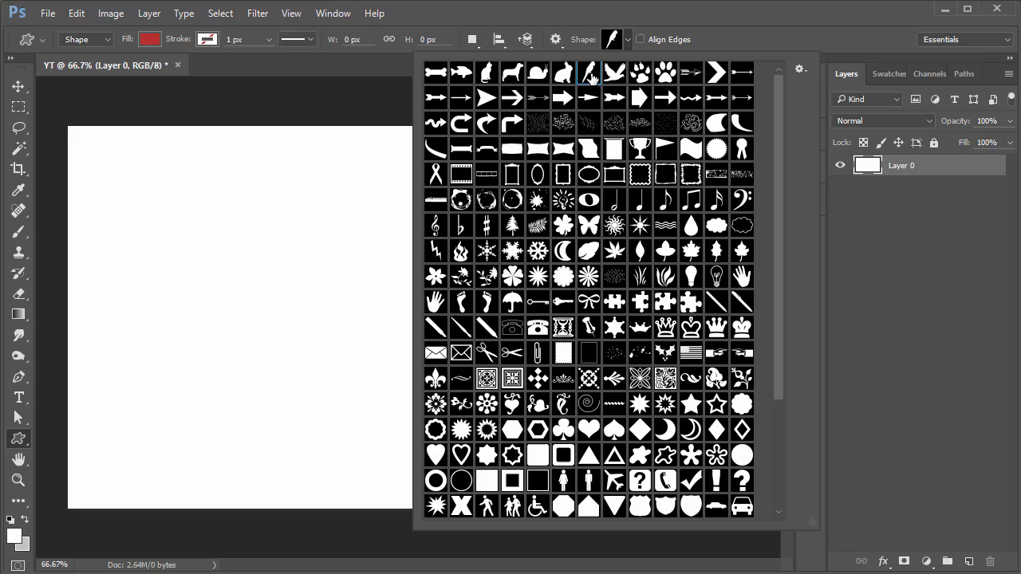
{"action": "left_click", "coordinate": [717, 29]}
{"action": "left_click_drag", "start_coordinate": [343, 221], "coordinate": [559, 472]}
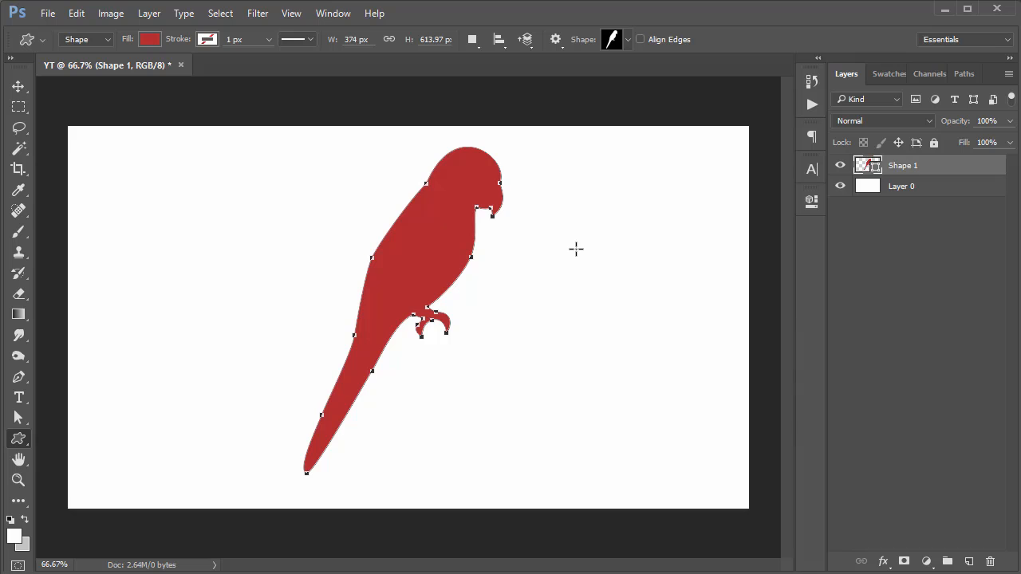
{"action": "key", "text": "v"}
{"action": "left_click_drag", "start_coordinate": [382, 267], "coordinate": [324, 271]}
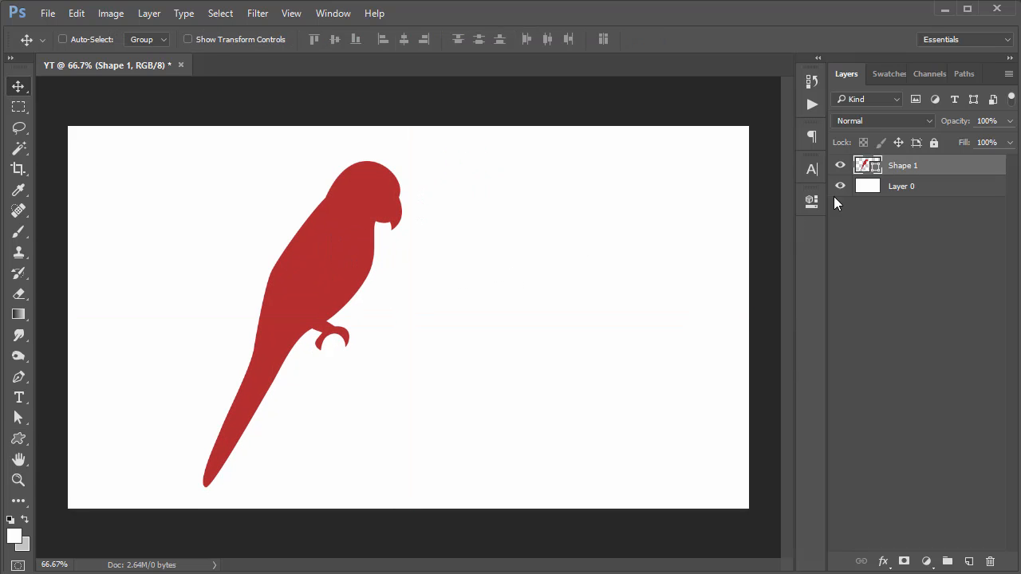
Recolour the parrot shape dark blue and delete its layer.
{"action": "double_click", "coordinate": [865, 169]}
{"action": "mouse_move", "coordinate": [706, 209]}
{"action": "left_mouse_down"}
{"action": "mouse_move", "coordinate": [710, 196]}
{"action": "mouse_move", "coordinate": [791, 290]}
{"action": "mouse_move", "coordinate": [732, 256]}
{"action": "left_mouse_up"}
{"action": "left_click", "coordinate": [828, 211]}
{"action": "left_click", "coordinate": [949, 126]}
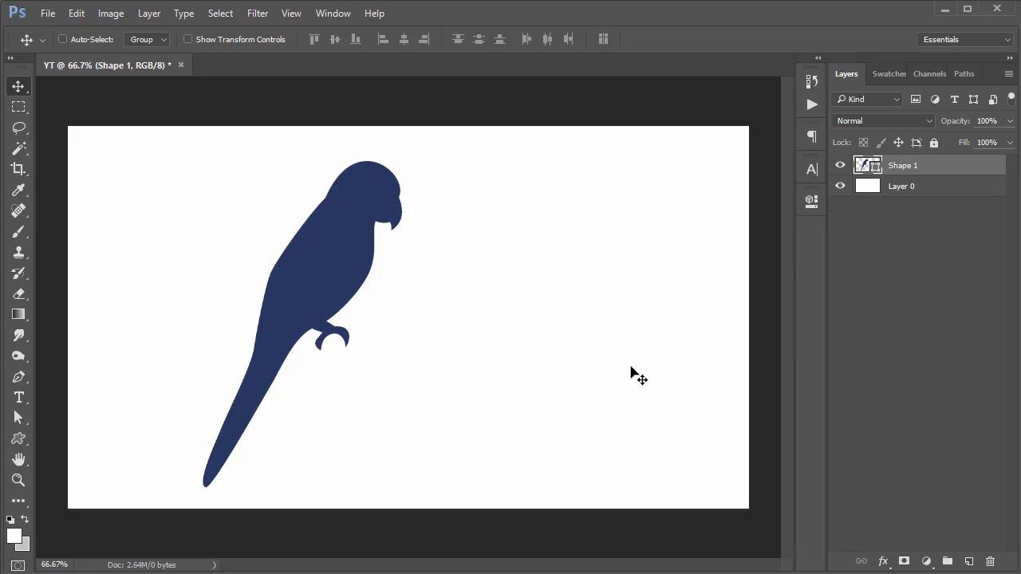
{"action": "left_click_drag", "start_coordinate": [903, 172], "coordinate": [452, 376]}
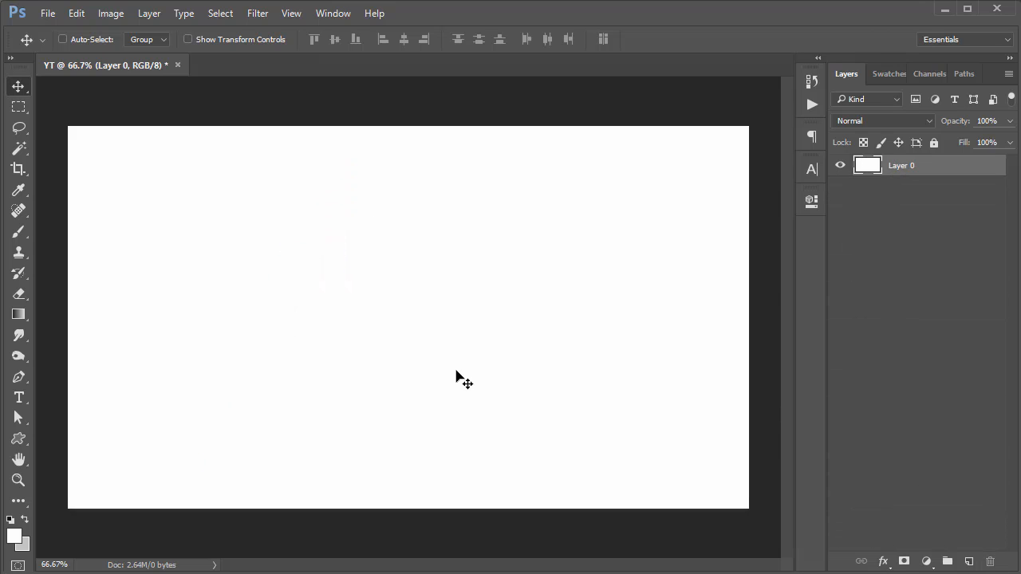